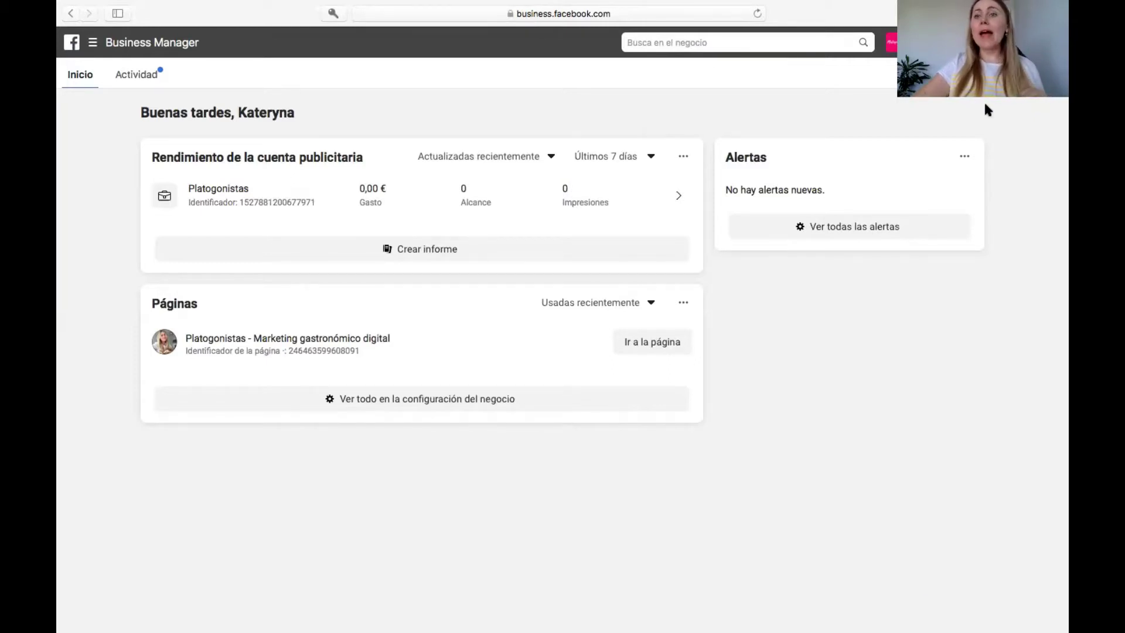
# Open the business settings and review the Platogonistas Facebook page and the linked Instagram account.
pyautogui.press('super+t')
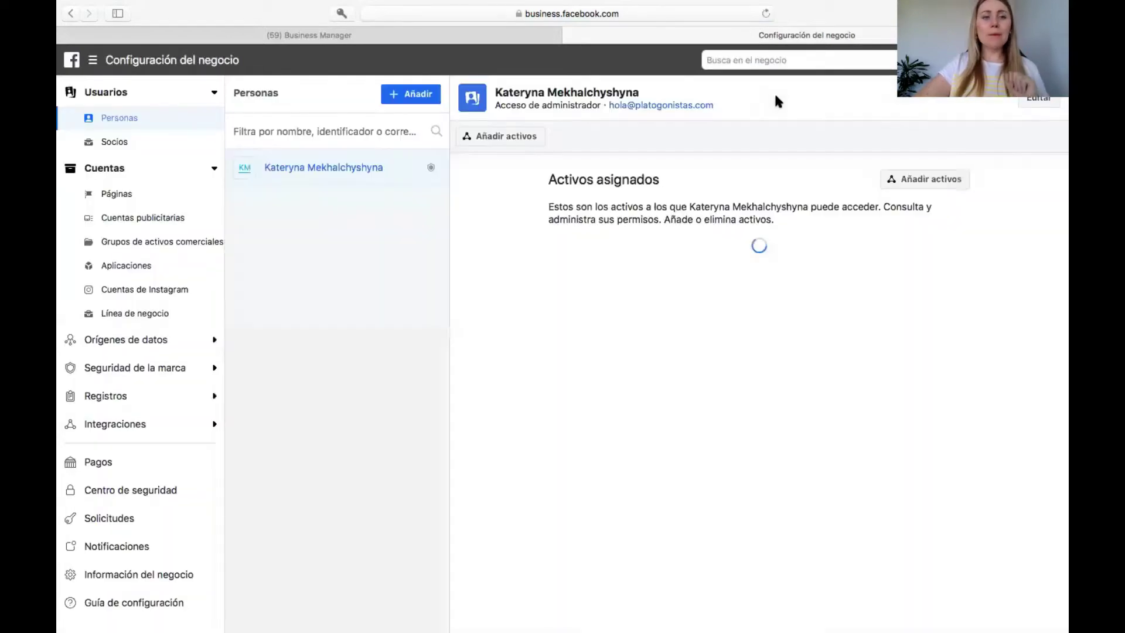
pyautogui.click(138, 196)
pyautogui.click(356, 209)
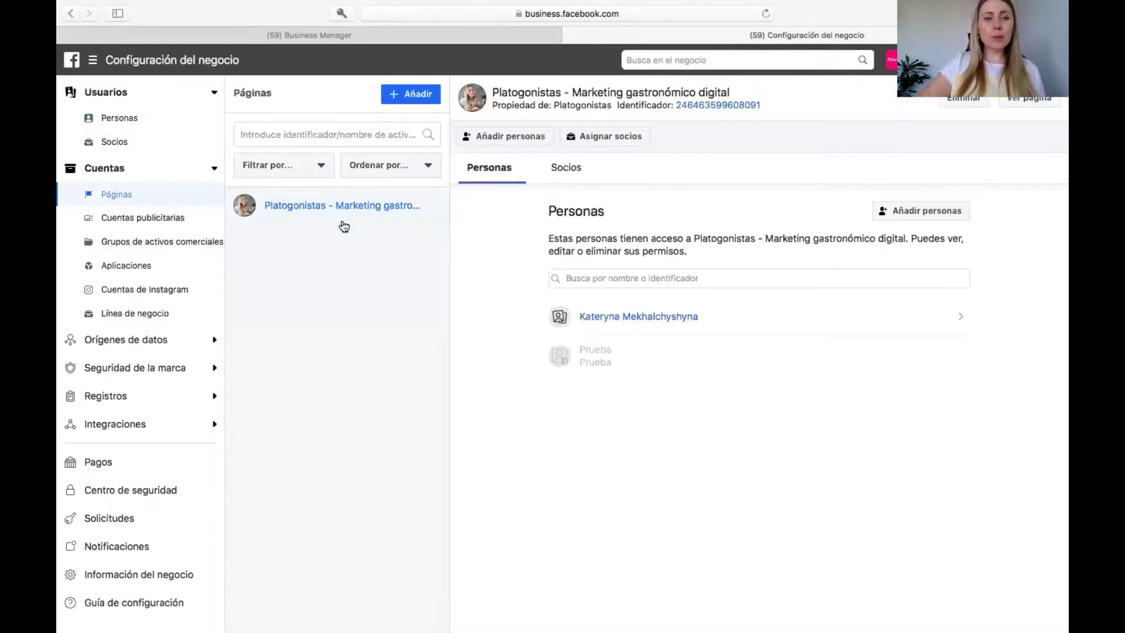
pyautogui.click(158, 293)
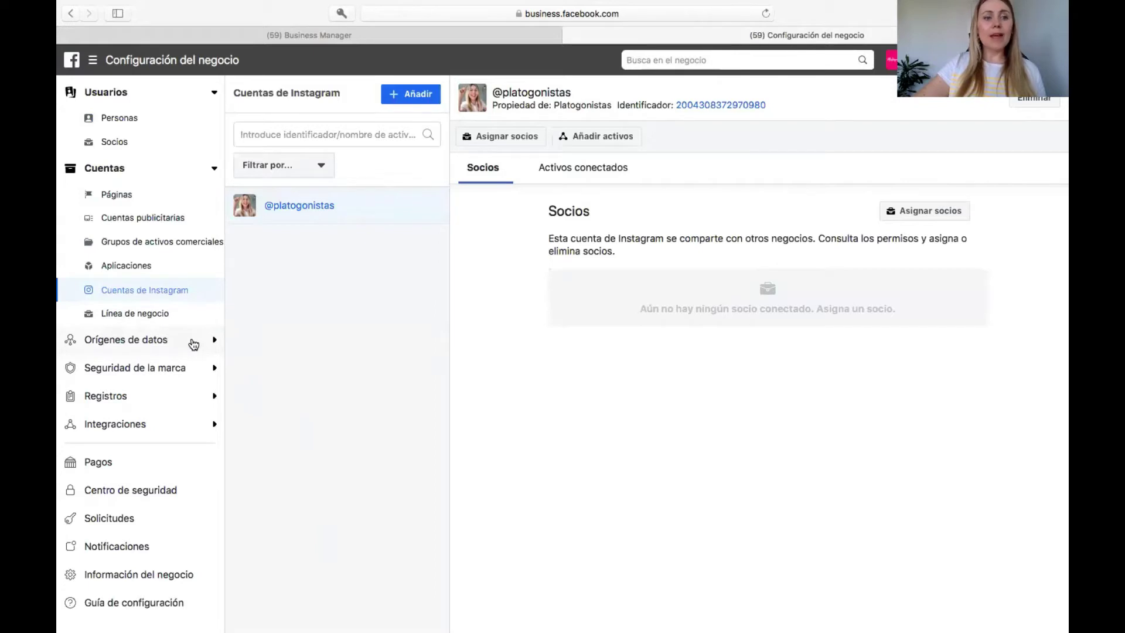
# Start creating a new catalogue under the business's data sources and name it Prueba.
pyautogui.click(193, 344)
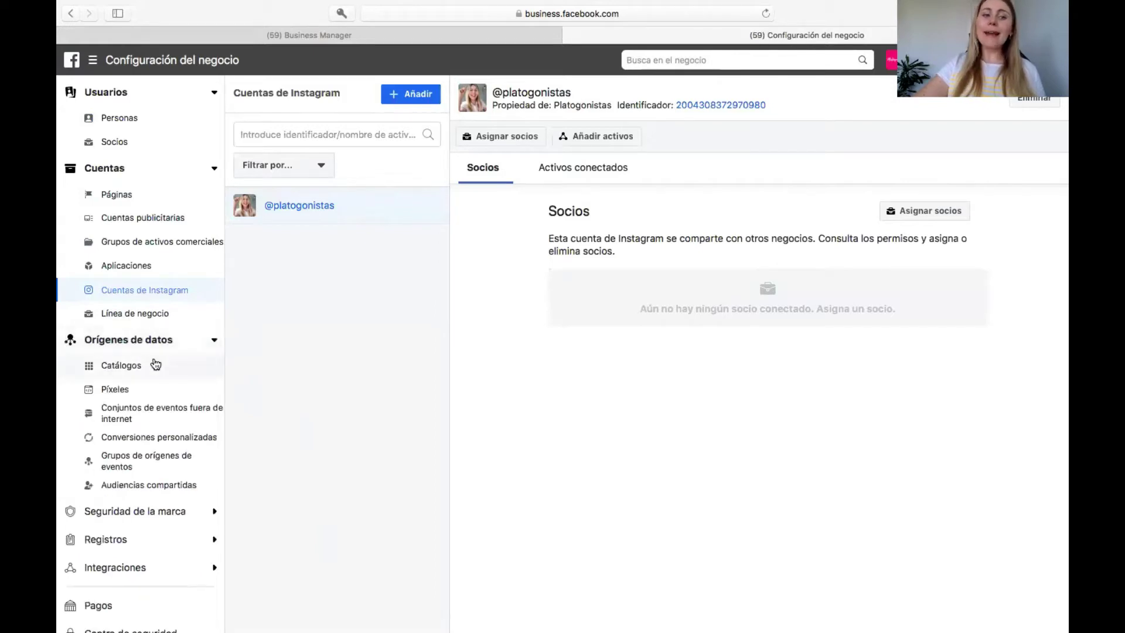
pyautogui.click(121, 366)
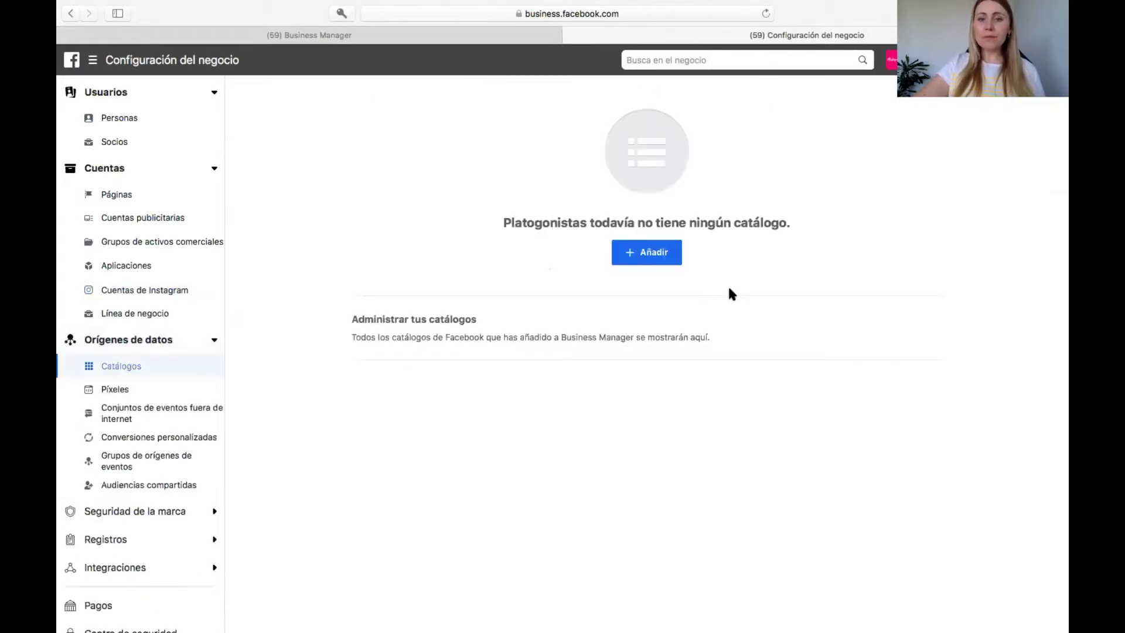
pyautogui.click(644, 258)
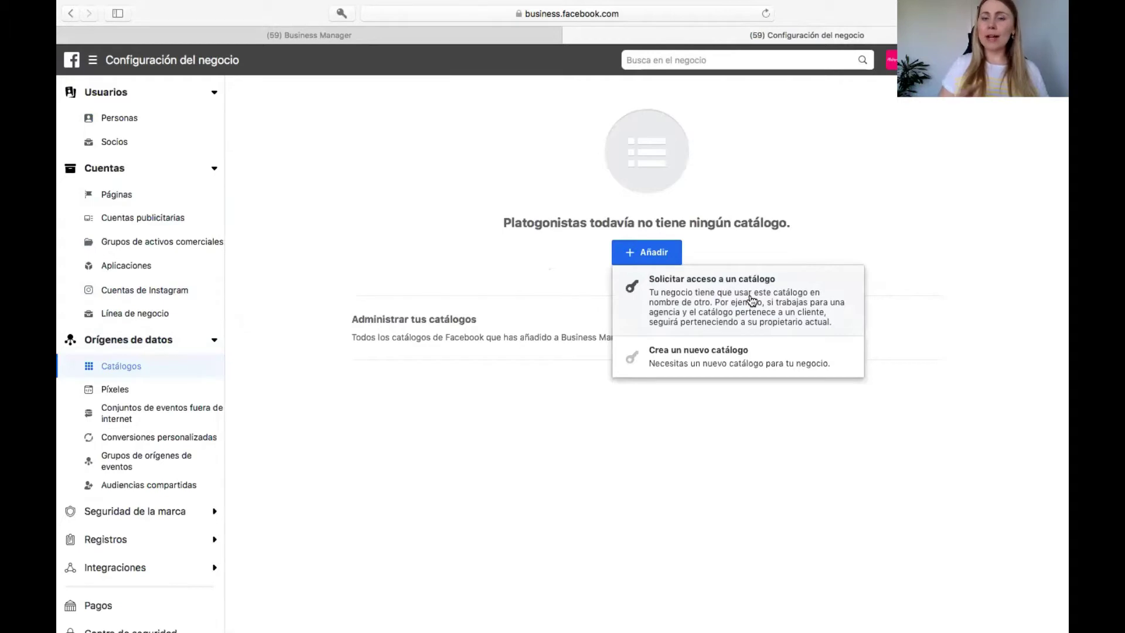
pyautogui.click(712, 369)
pyautogui.click(557, 295)
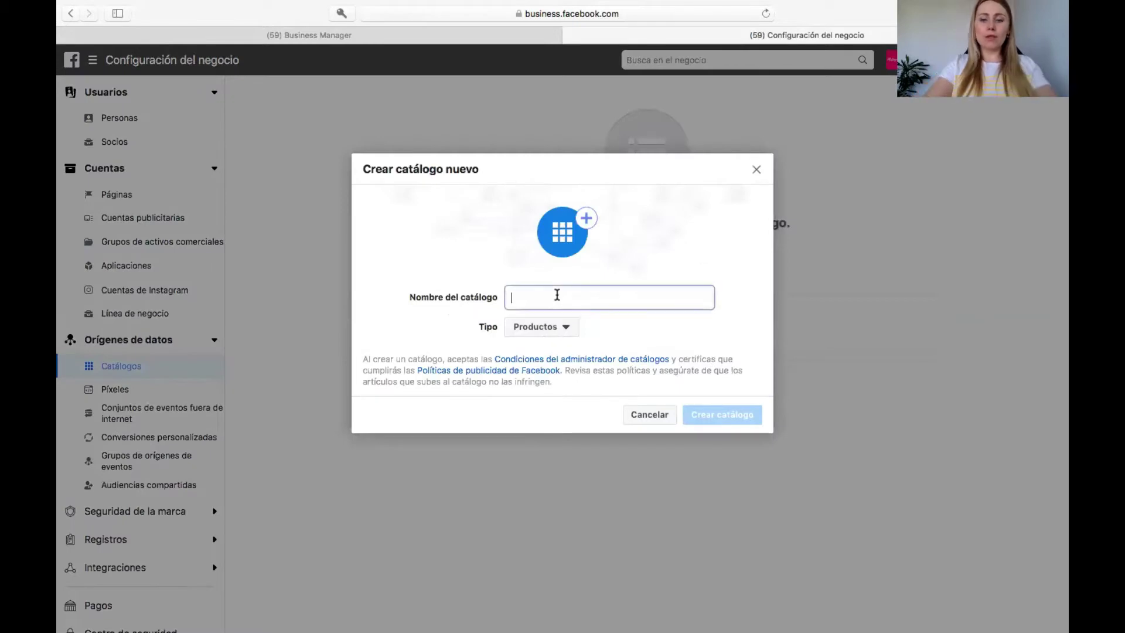
pyautogui.write('Prub')
pyautogui.press('BackSpace')
pyautogui.write('eba')
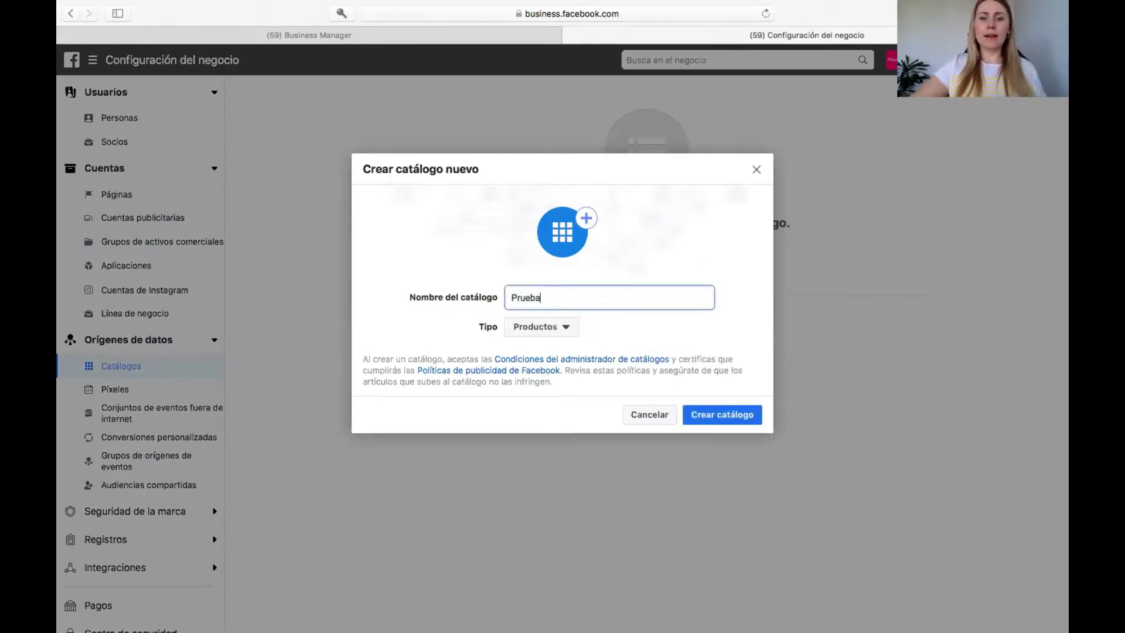
# Check the available catalogue types, keep Productos and create the catalogue.
pyautogui.click(571, 327)
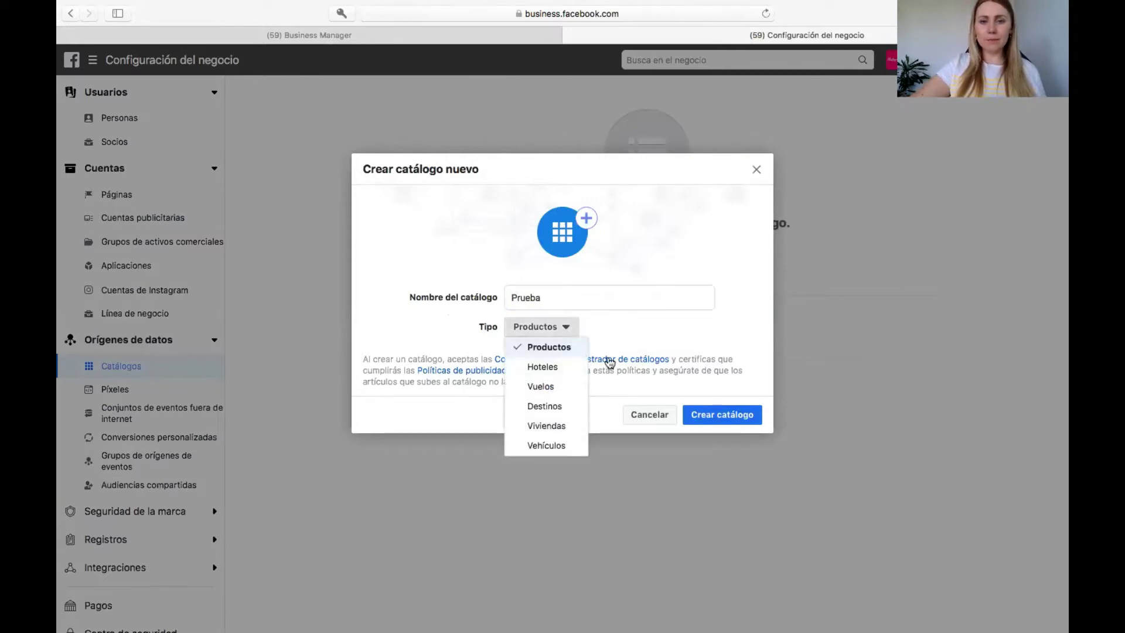
pyautogui.click(575, 330)
pyautogui.click(568, 332)
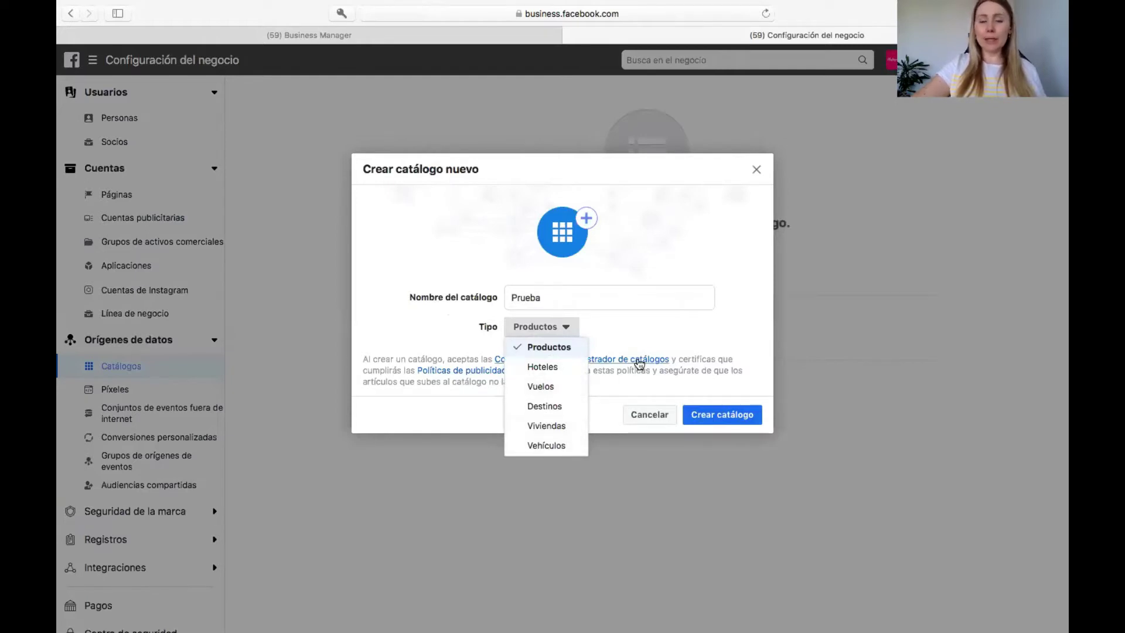
pyautogui.click(677, 337)
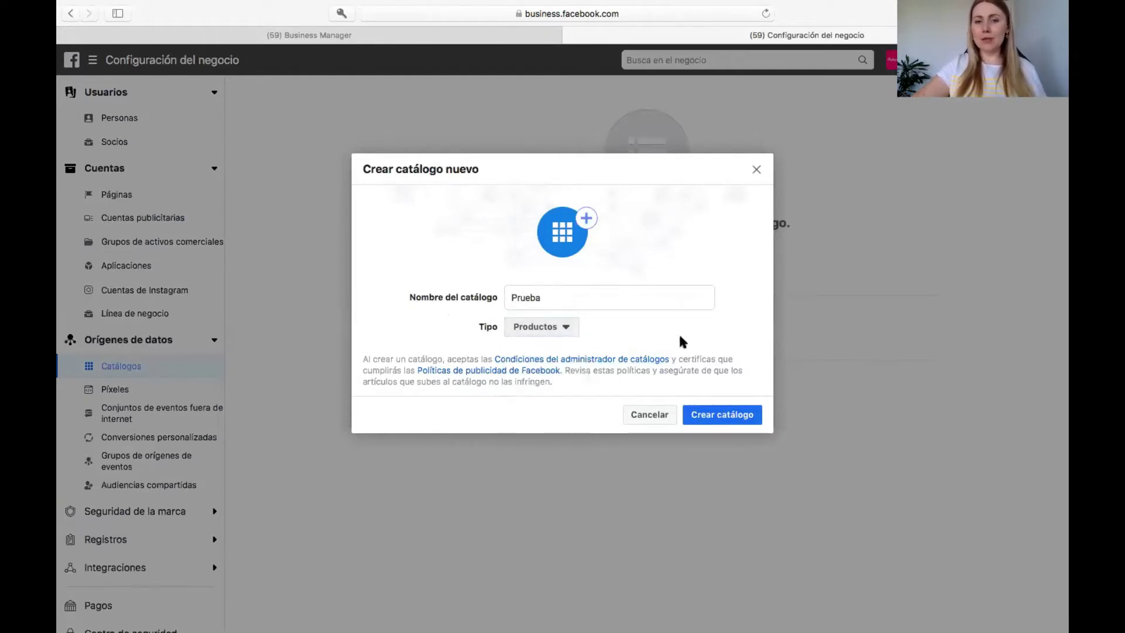
pyautogui.click(719, 415)
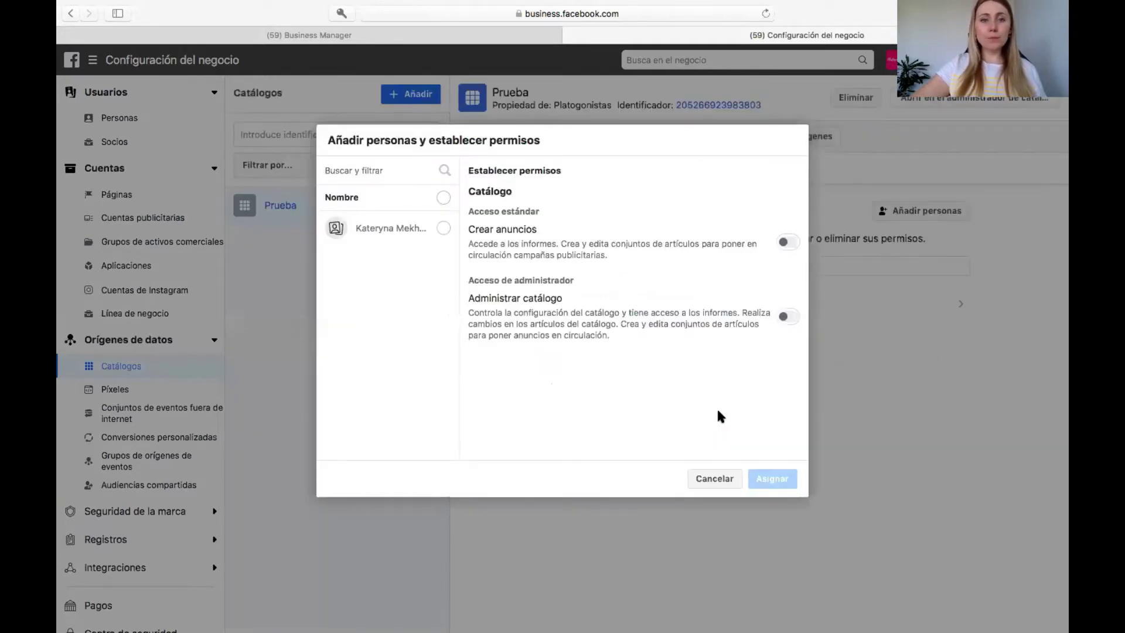
# Assign the listed person to the Prueba catalogue with the Administrar catálogo permission.
pyautogui.click(443, 229)
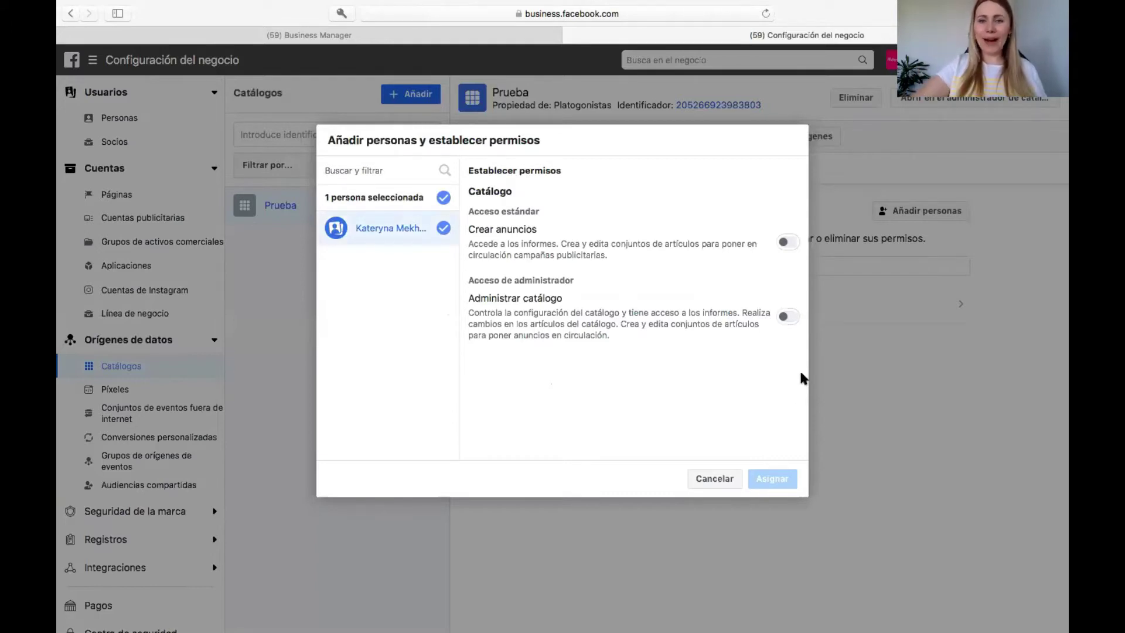
pyautogui.click(794, 316)
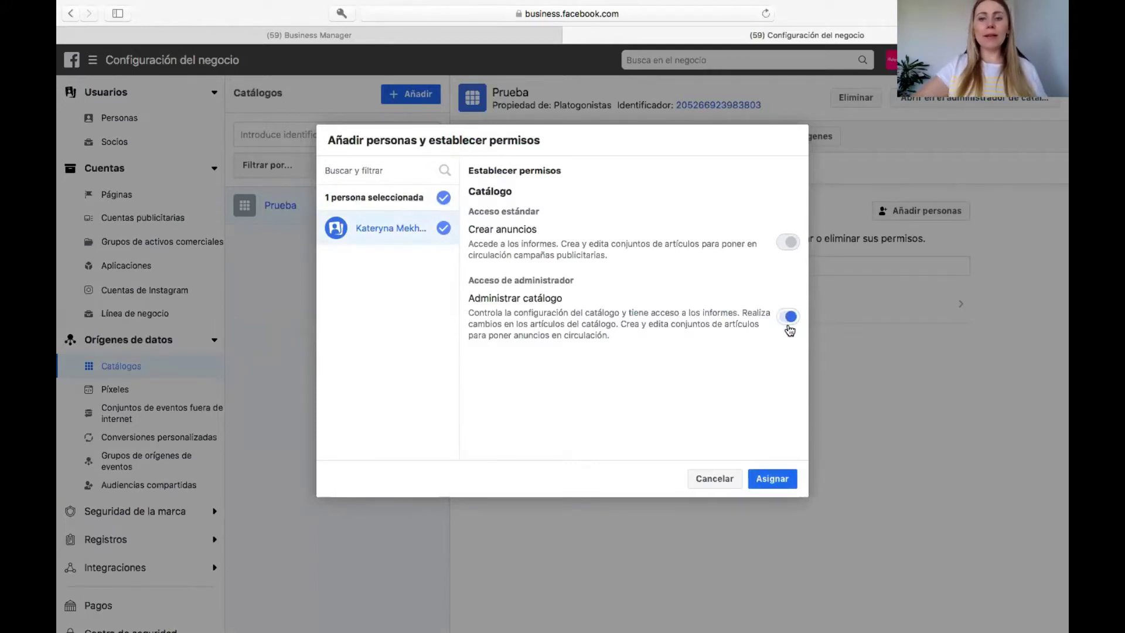
pyautogui.click(771, 479)
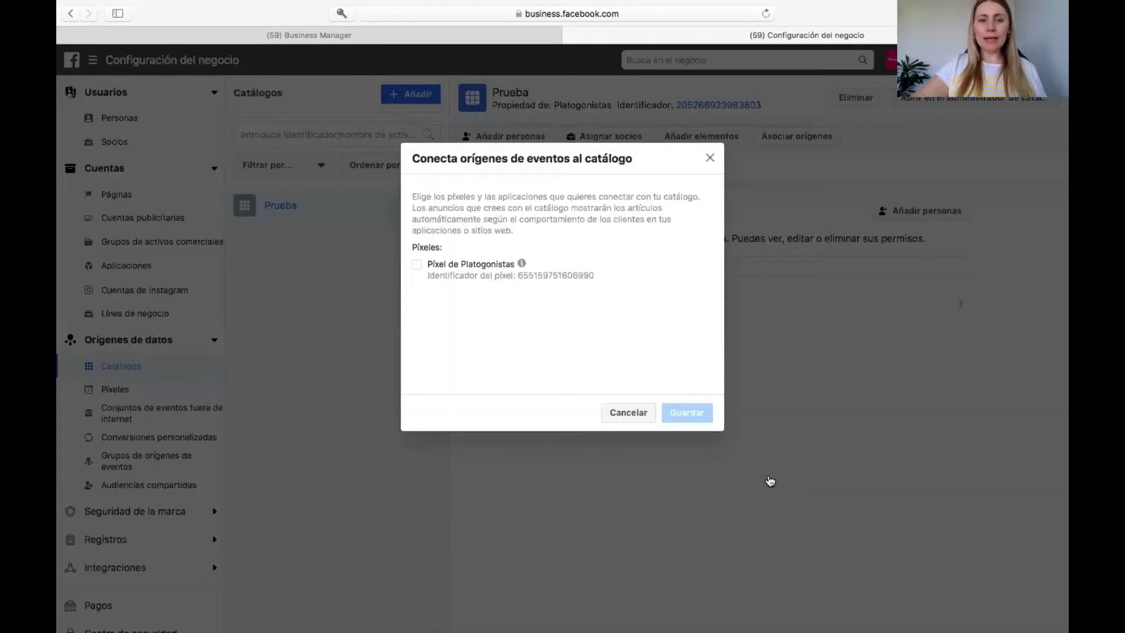
# Connect the Píxel de Platogonistas to the new catalogue and finish its setup.
pyautogui.click(417, 266)
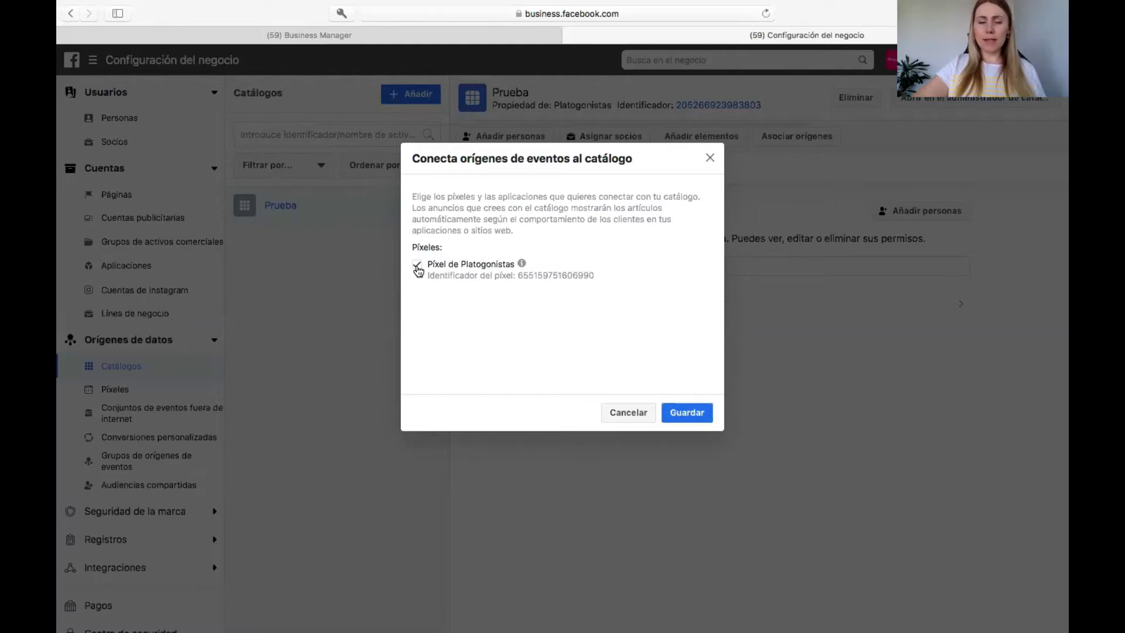
pyautogui.click(690, 416)
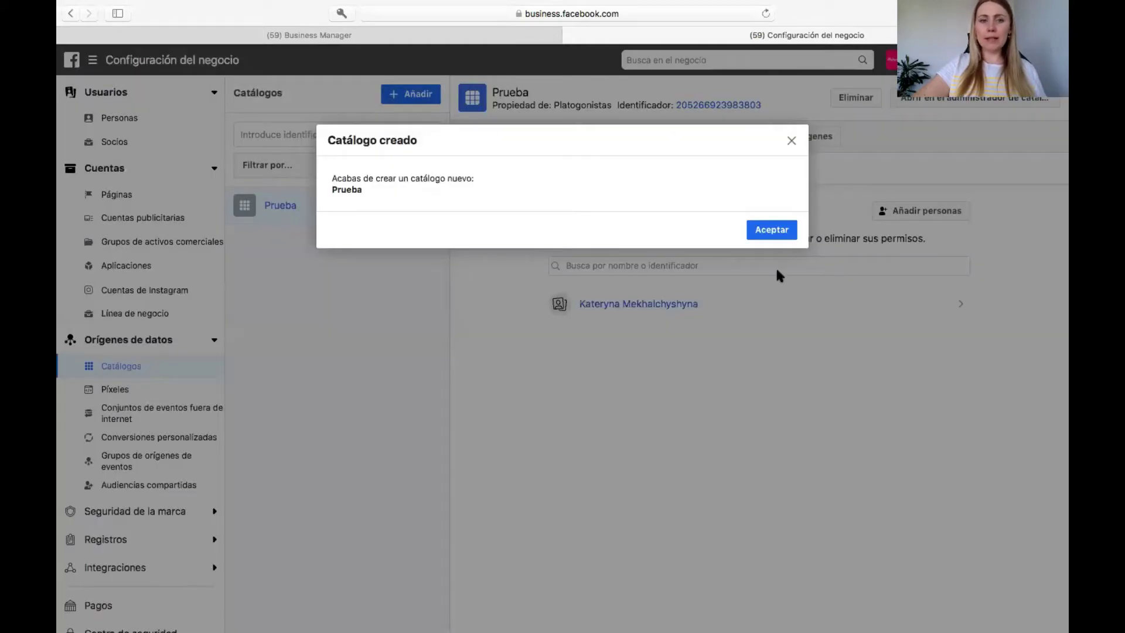
pyautogui.click(783, 231)
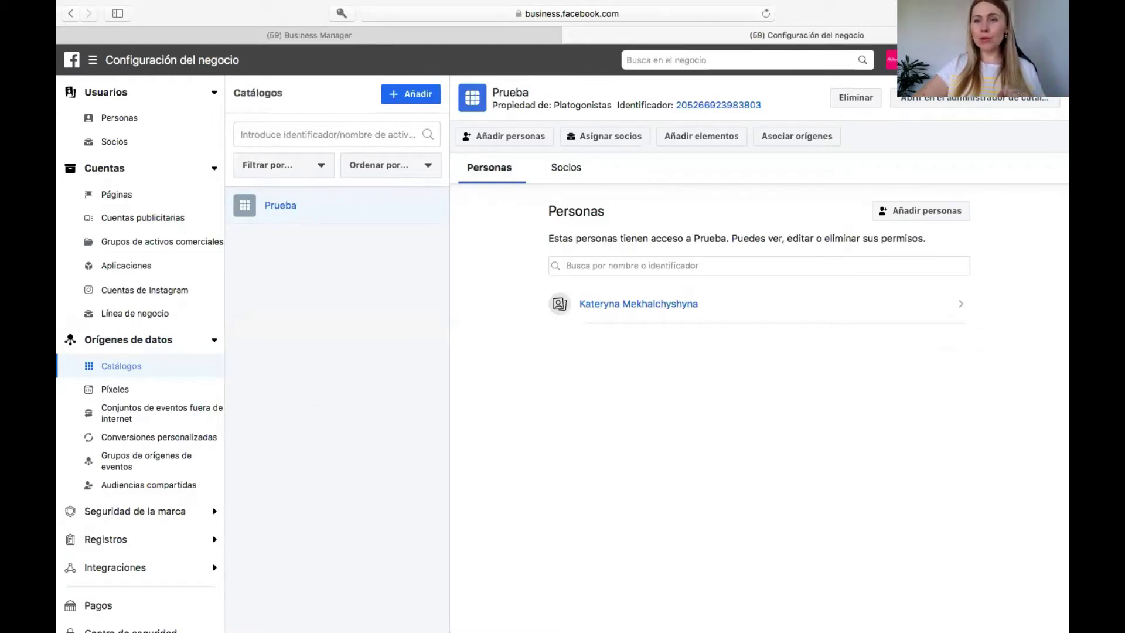
# Open the Prueba catalogue in the catalogue manager and start adding a product manually.
pyautogui.click(932, 103)
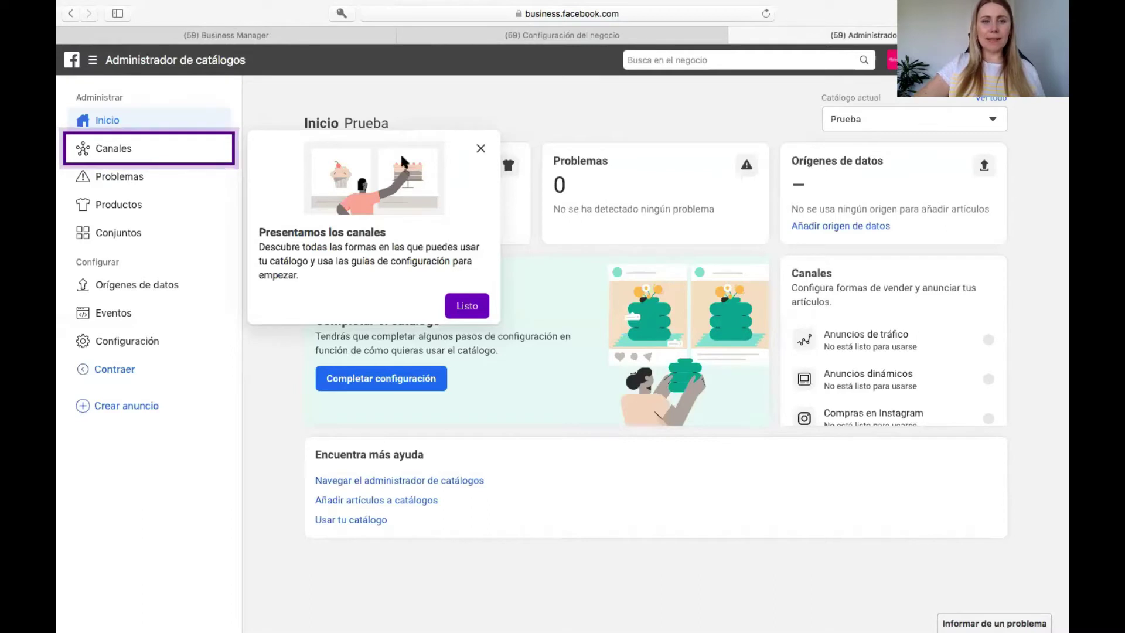
pyautogui.click(482, 150)
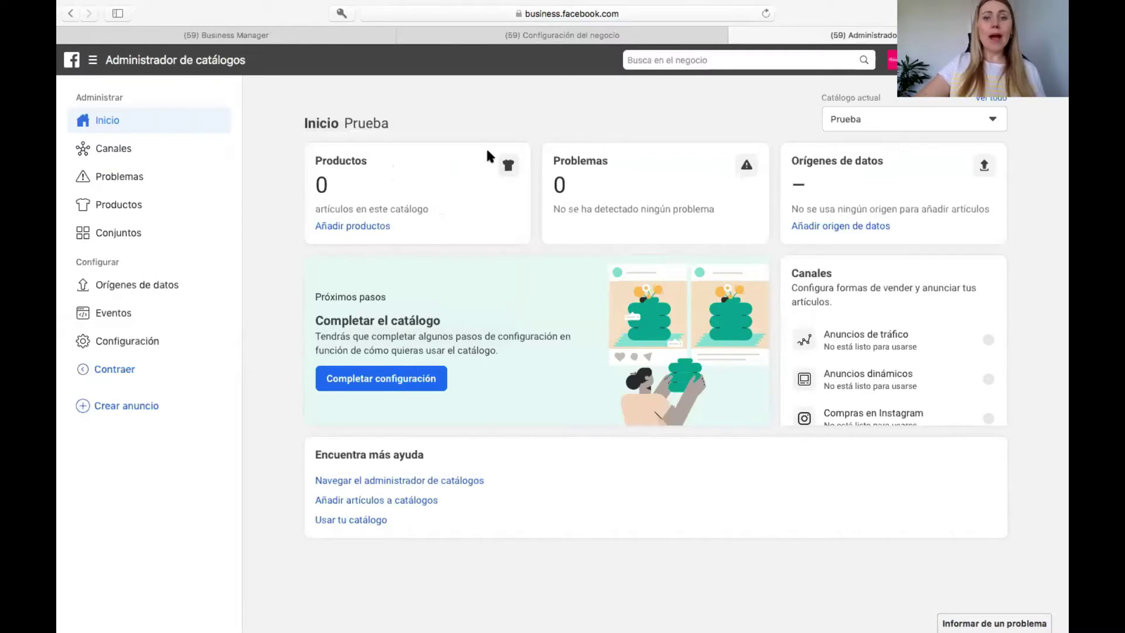
pyautogui.click(107, 207)
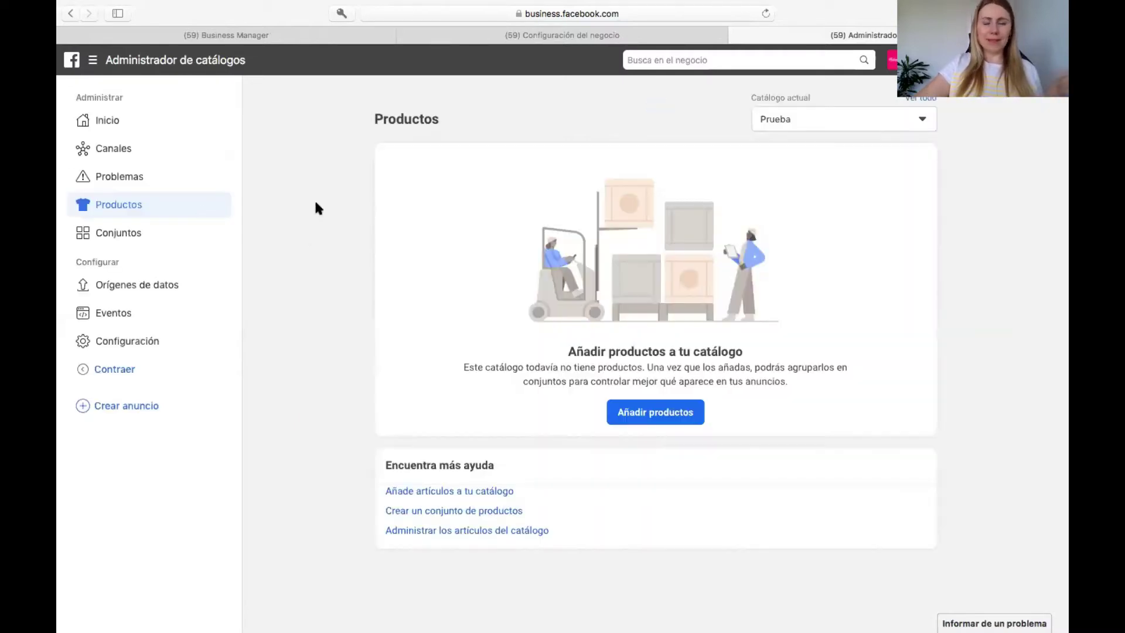
pyautogui.click(672, 420)
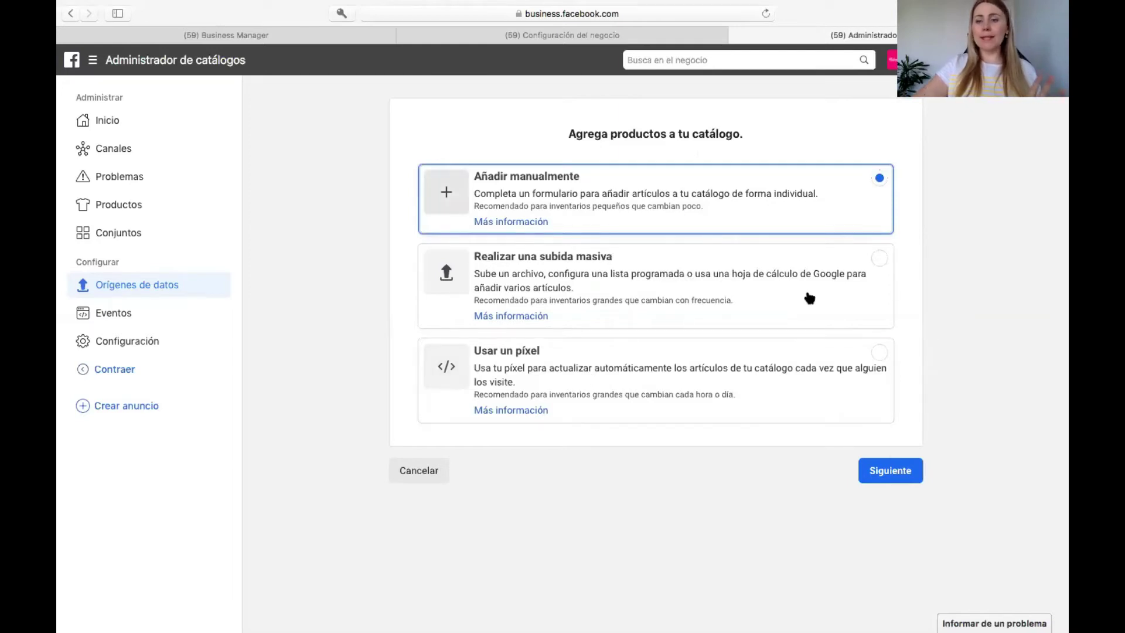
pyautogui.click(877, 473)
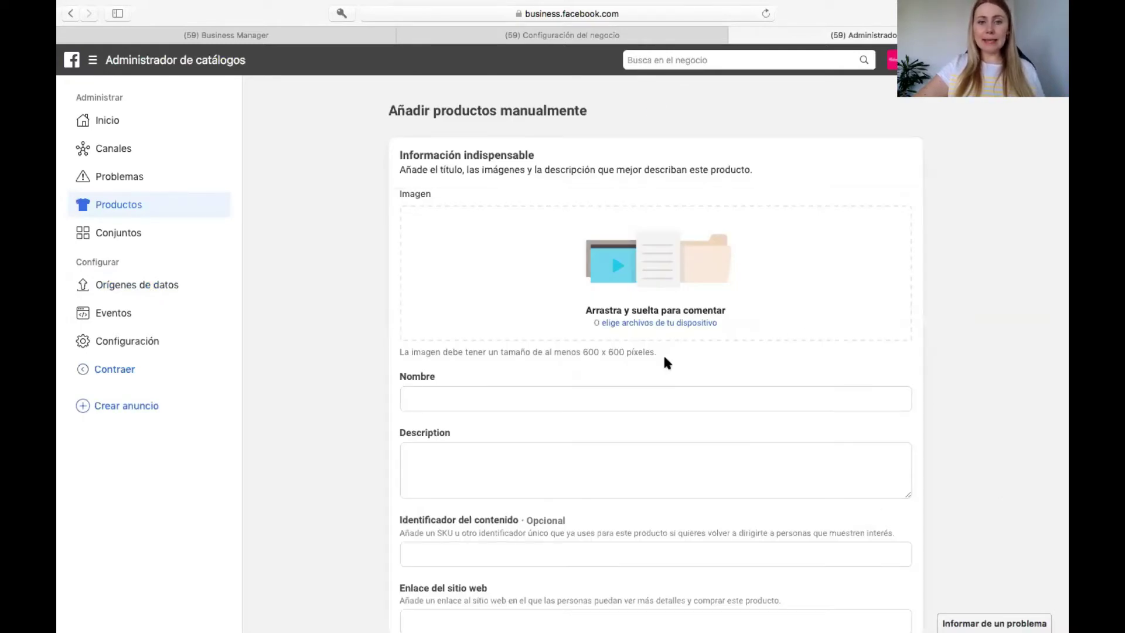
# Examine the manual product form's fields: image, name, description, content identifier, website link and price.
pyautogui.scroll(-3, 664, 358)
pyautogui.scroll(5, 663, 360)
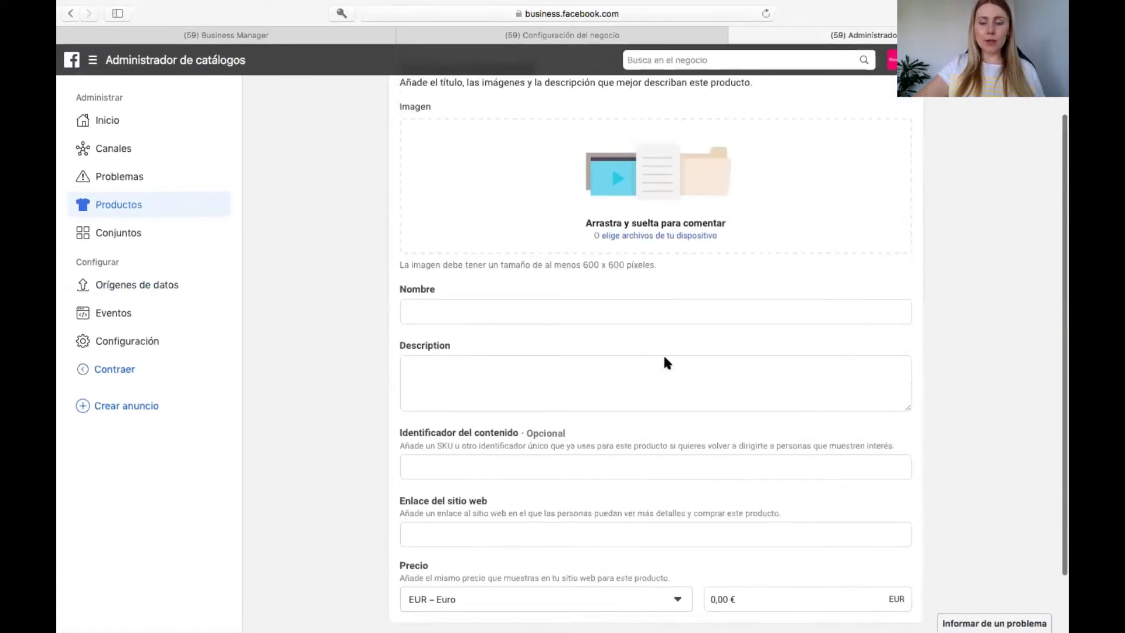
pyautogui.scroll(-3, 664, 361)
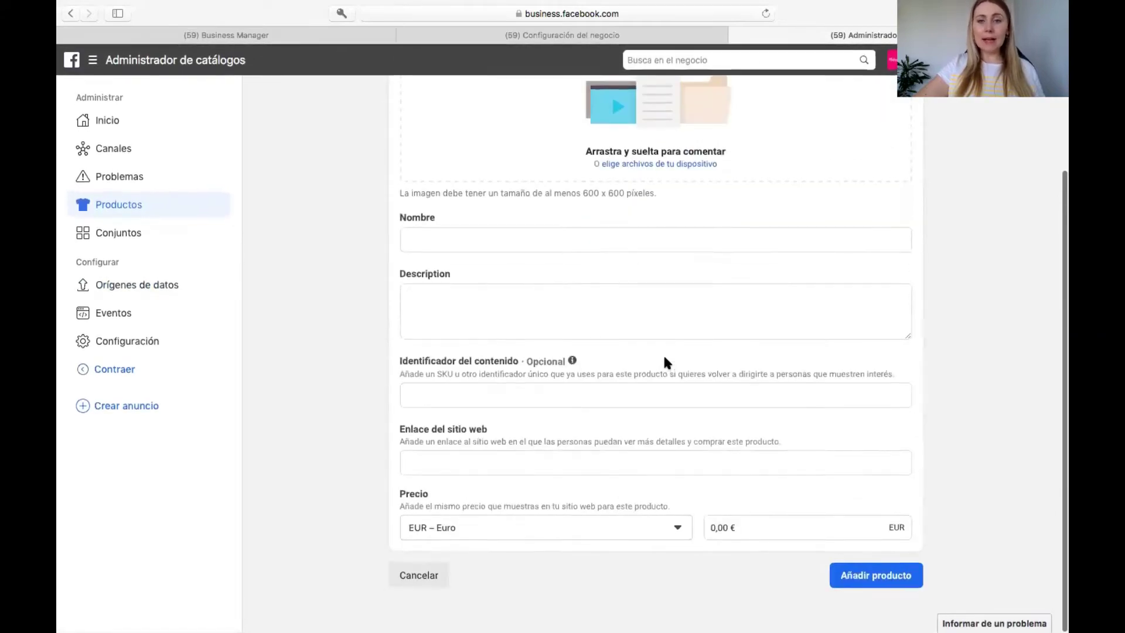
pyautogui.scroll(3, 663, 361)
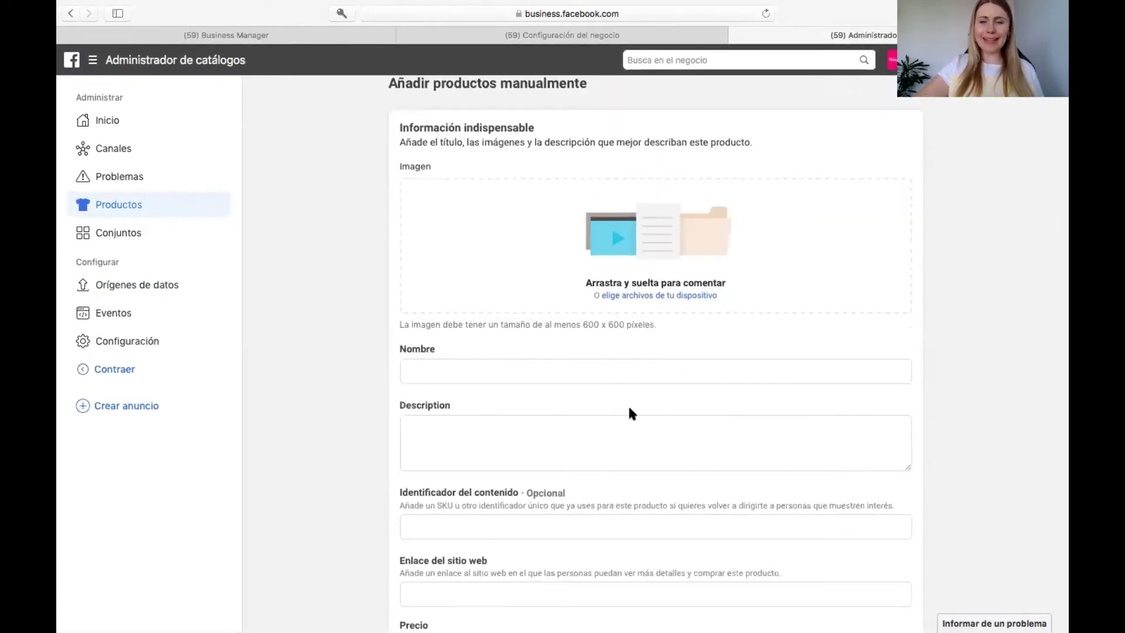
pyautogui.scroll(-3, 629, 410)
pyautogui.click(447, 284)
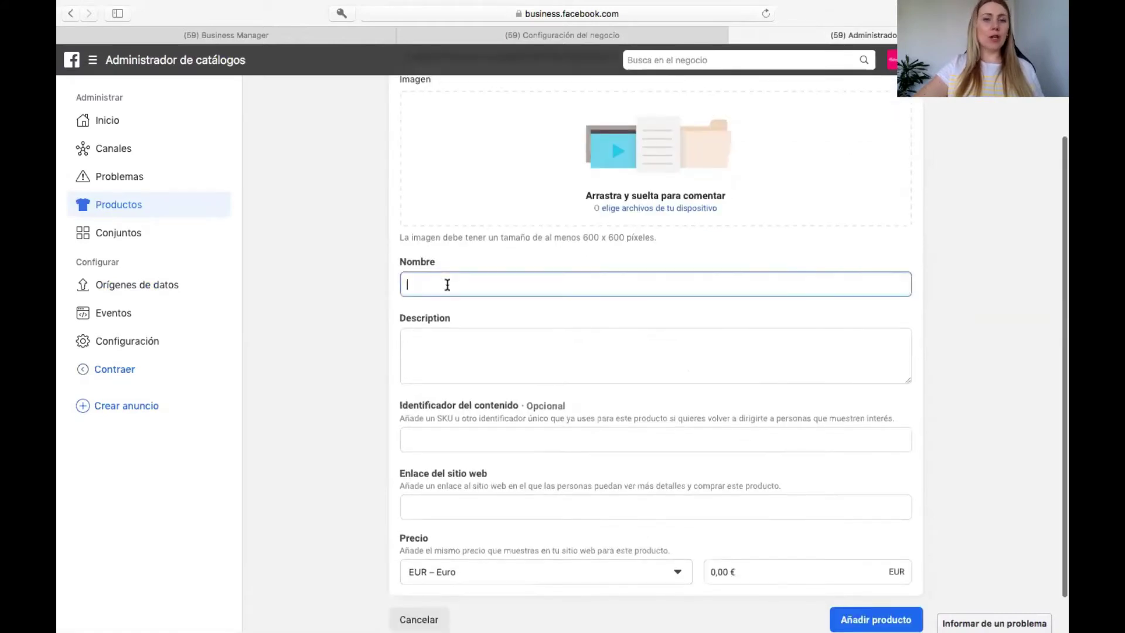
pyautogui.click(433, 342)
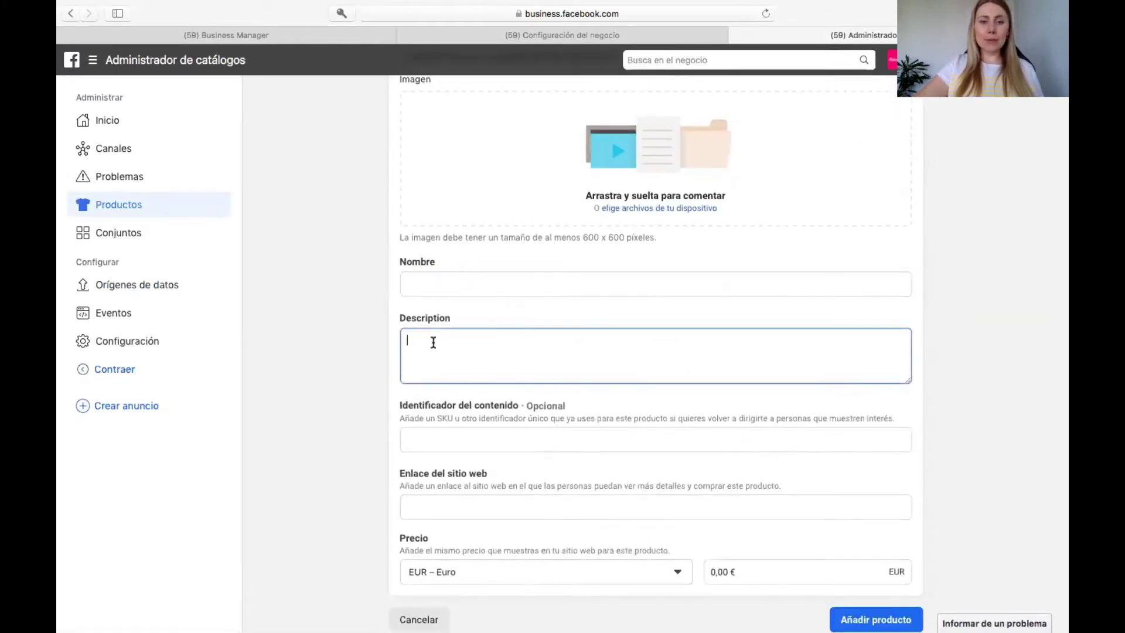
pyautogui.scroll(-2, 434, 342)
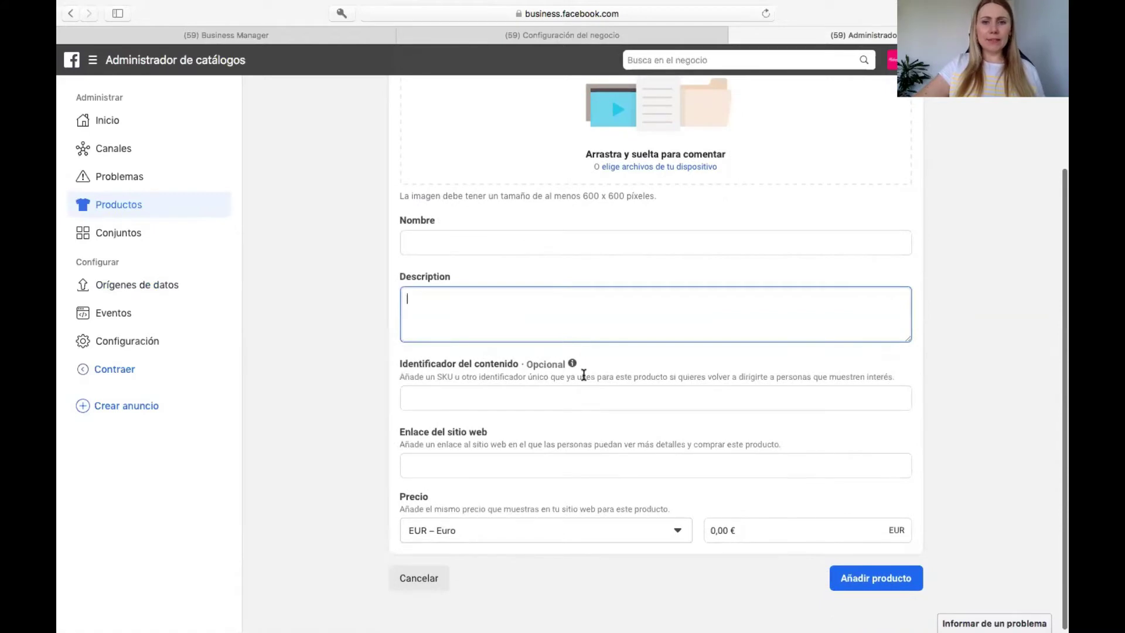
pyautogui.moveTo(573, 364)
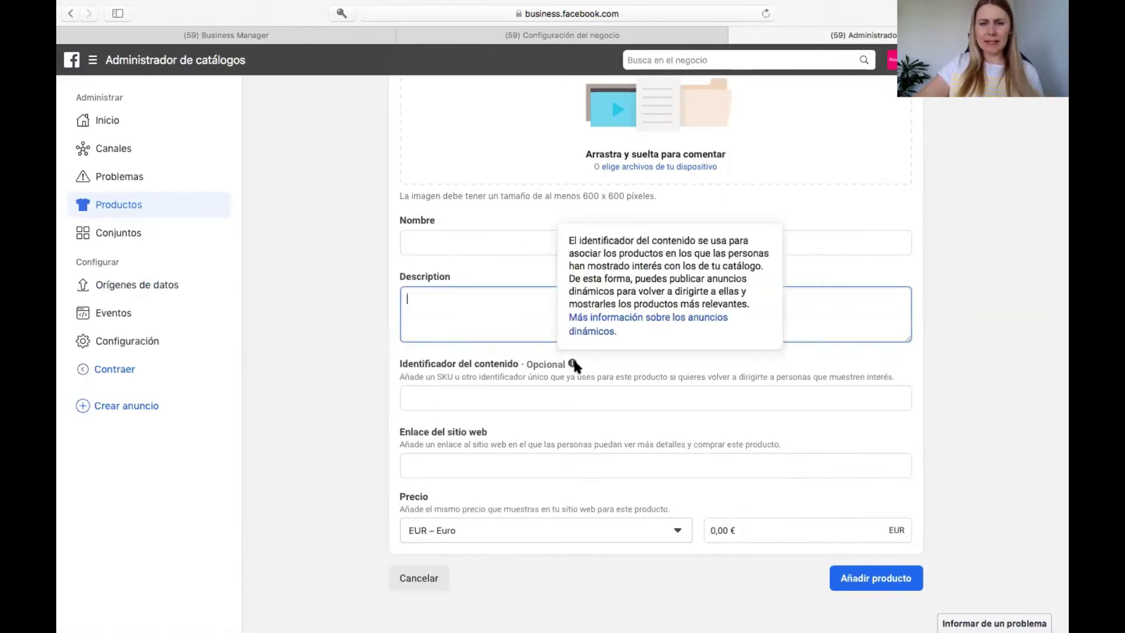
pyautogui.click(447, 469)
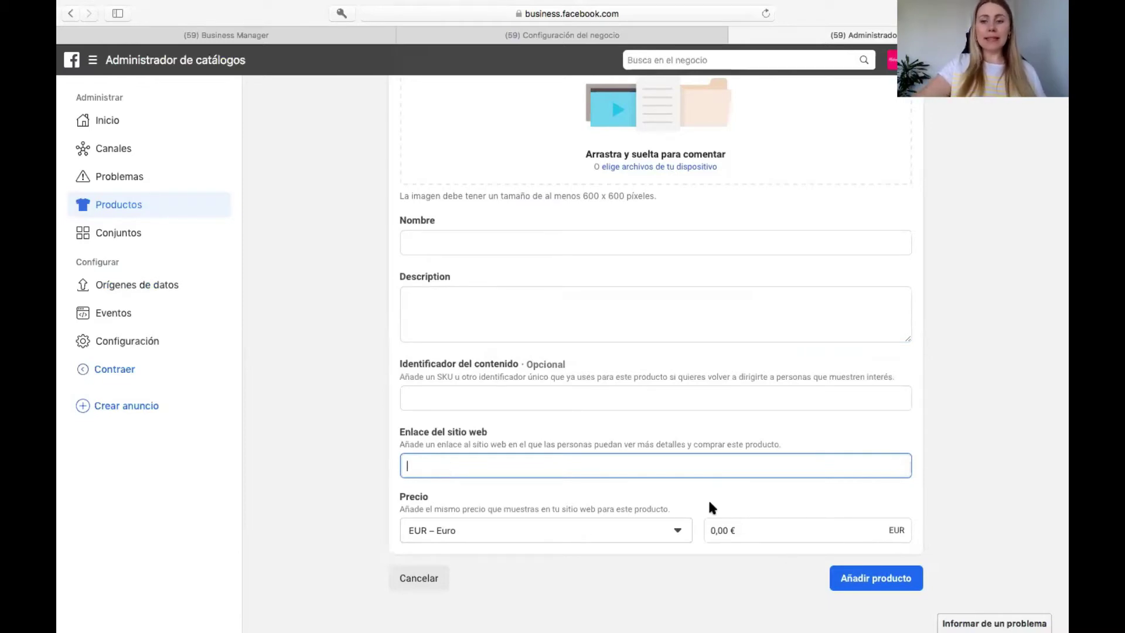
# Add the product Prueba 2 to the catalogue at a price of 10,00 € and open the product list.
pyautogui.scroll(-1, 736, 542)
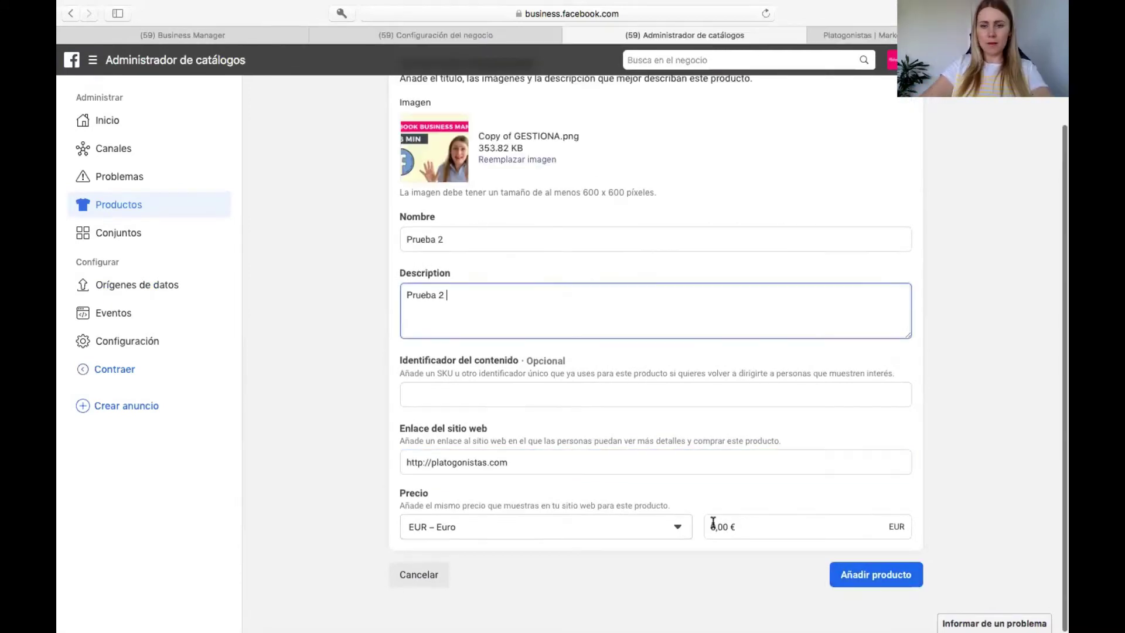
pyautogui.click(710, 523)
pyautogui.write('1')
pyautogui.scroll(2, 639, 323)
pyautogui.scroll(-2, 638, 323)
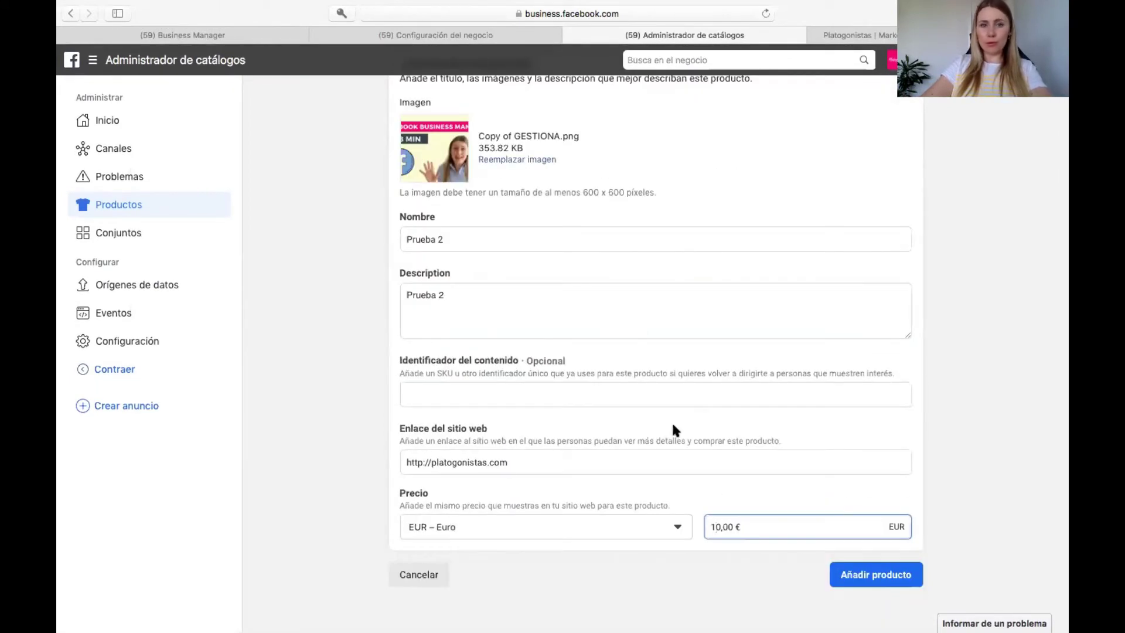
pyautogui.click(878, 576)
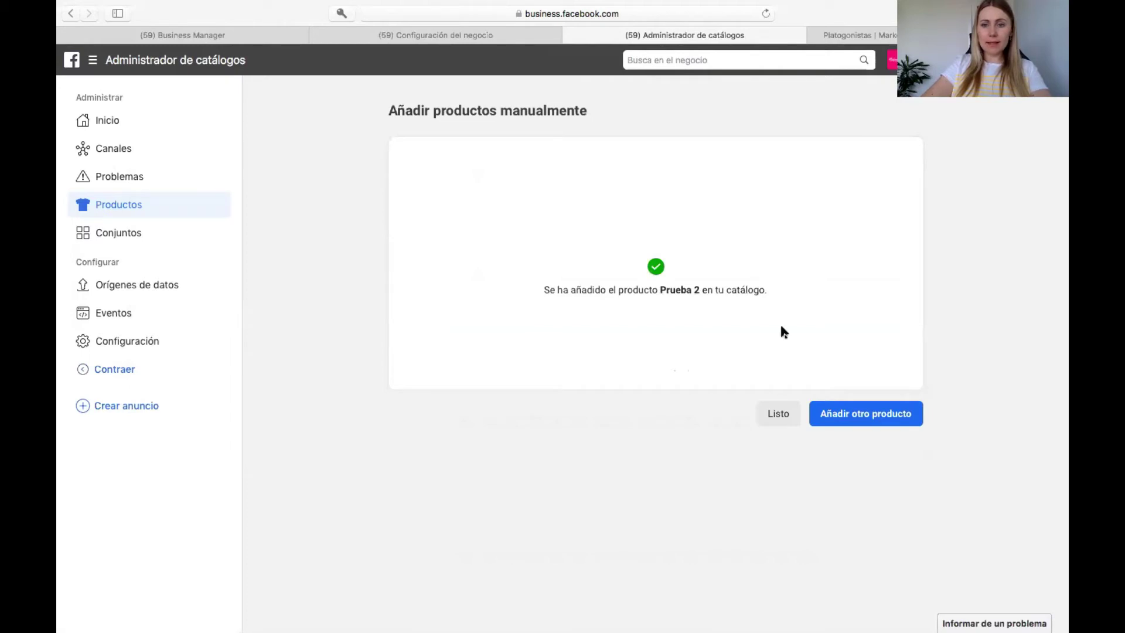
pyautogui.click(120, 206)
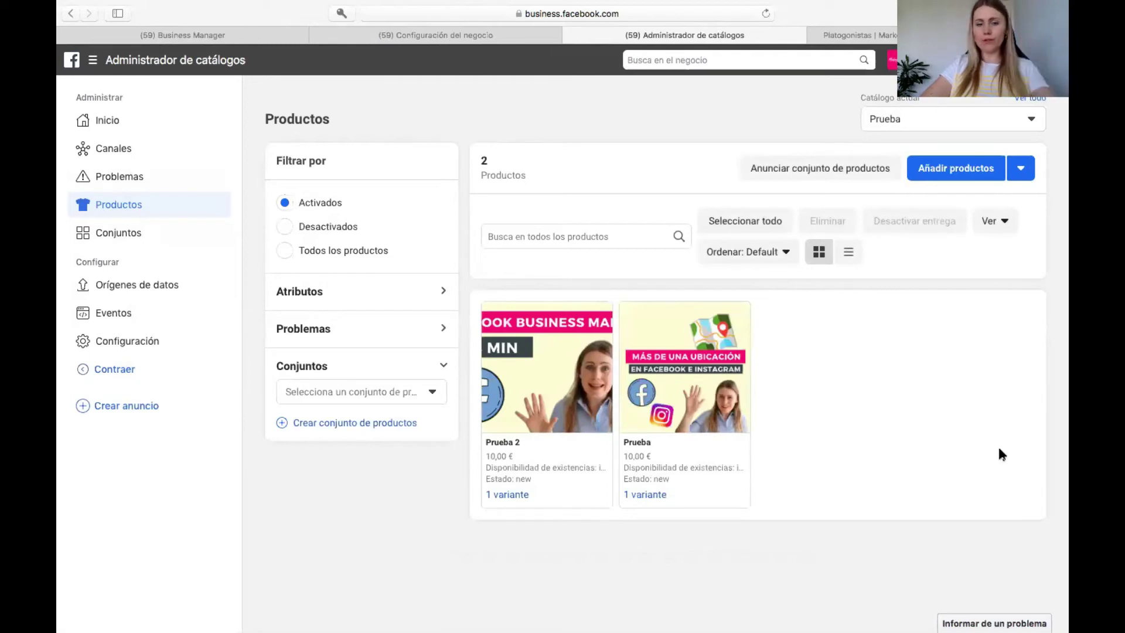
# Open the details of the product Prueba and toggle its delivery.
pyautogui.click(705, 370)
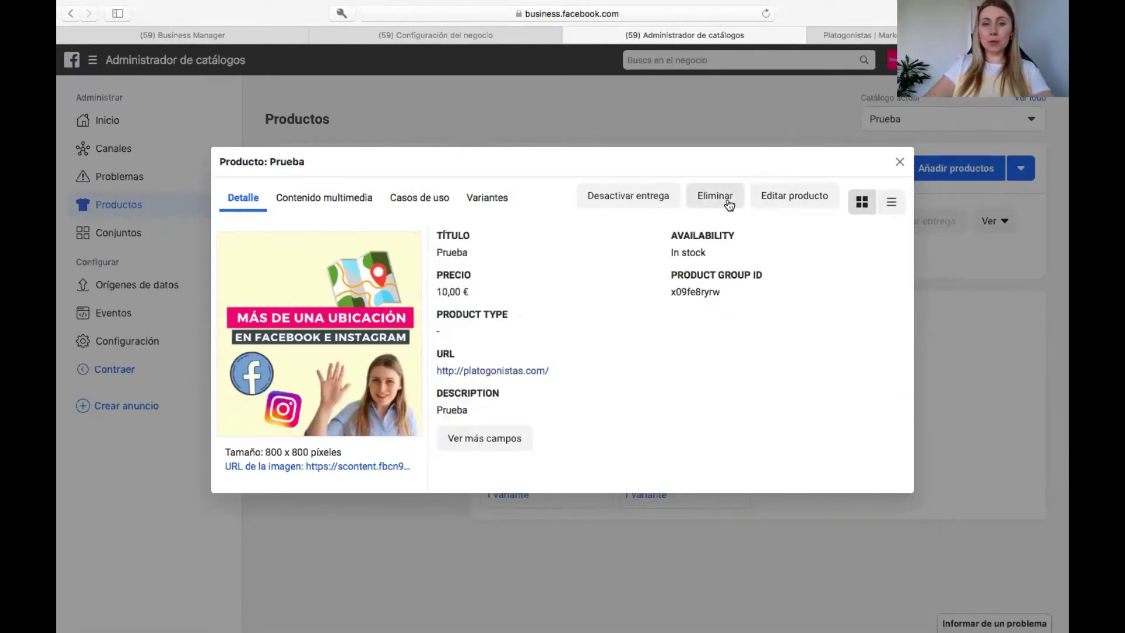
pyautogui.click(648, 201)
# Start a new product set in the Prueba catalogue and name it Prueba.
pyautogui.click(121, 235)
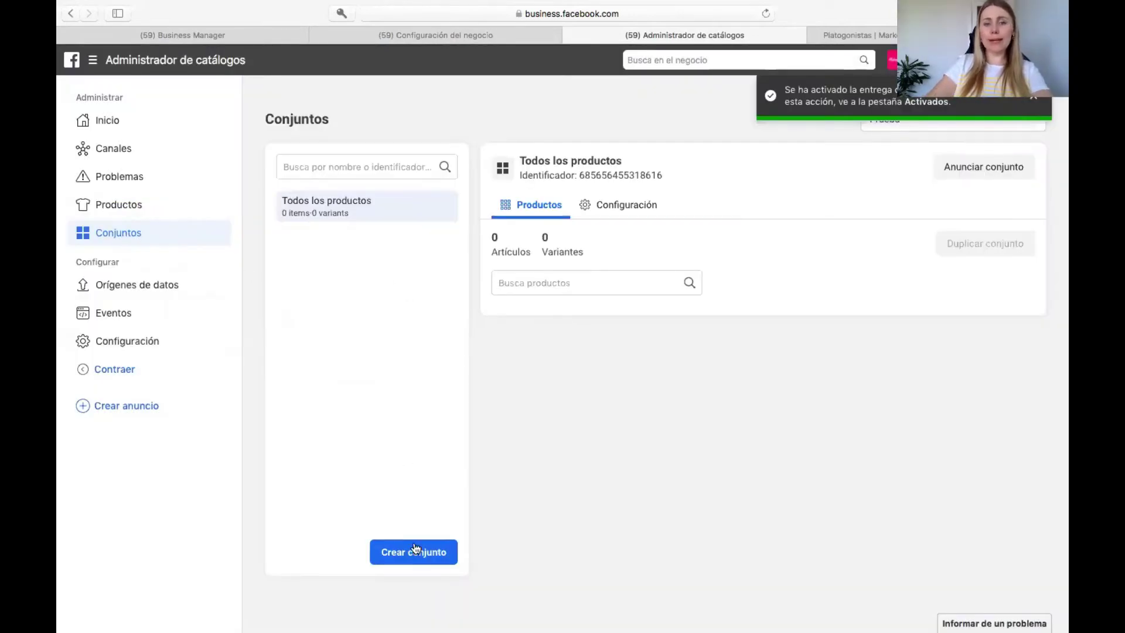
pyautogui.click(428, 560)
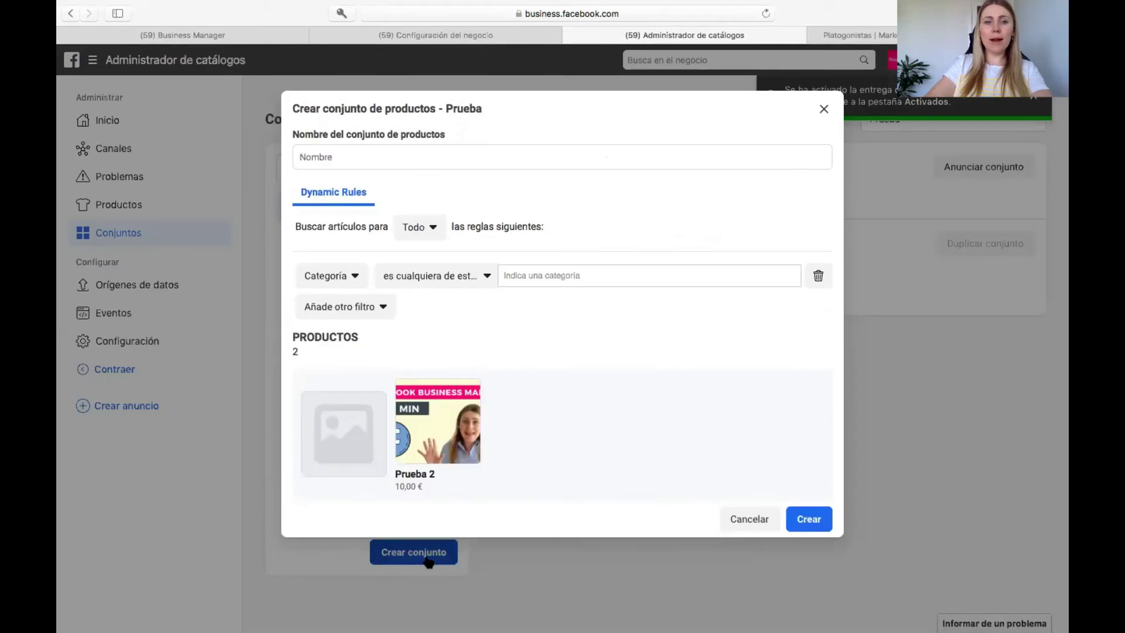
pyautogui.click(437, 157)
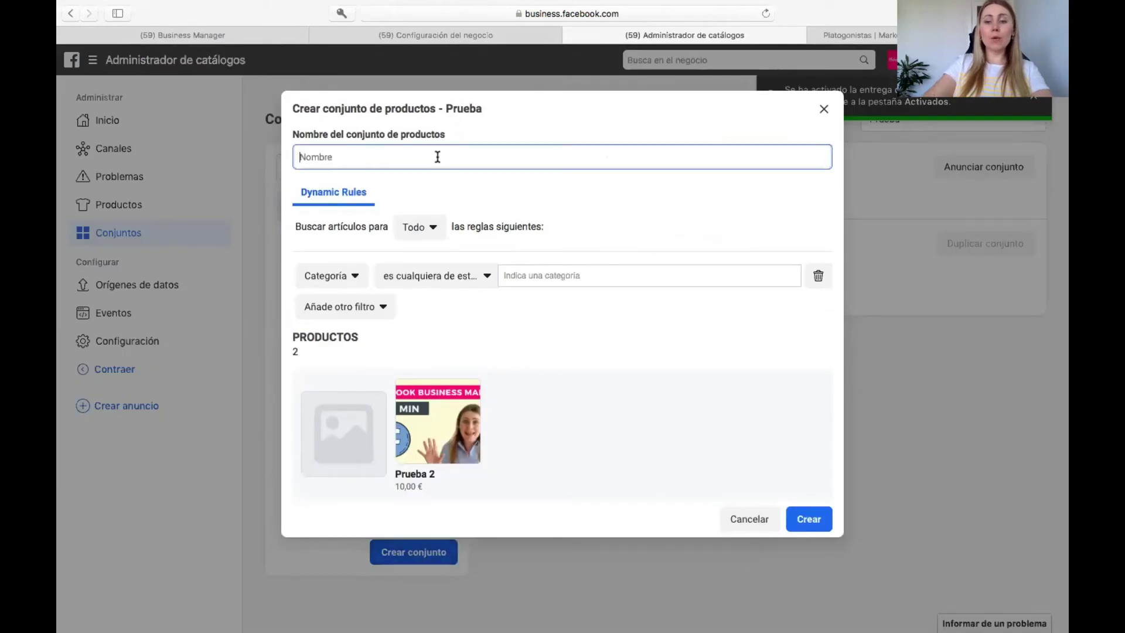
pyautogui.write('Prubea')
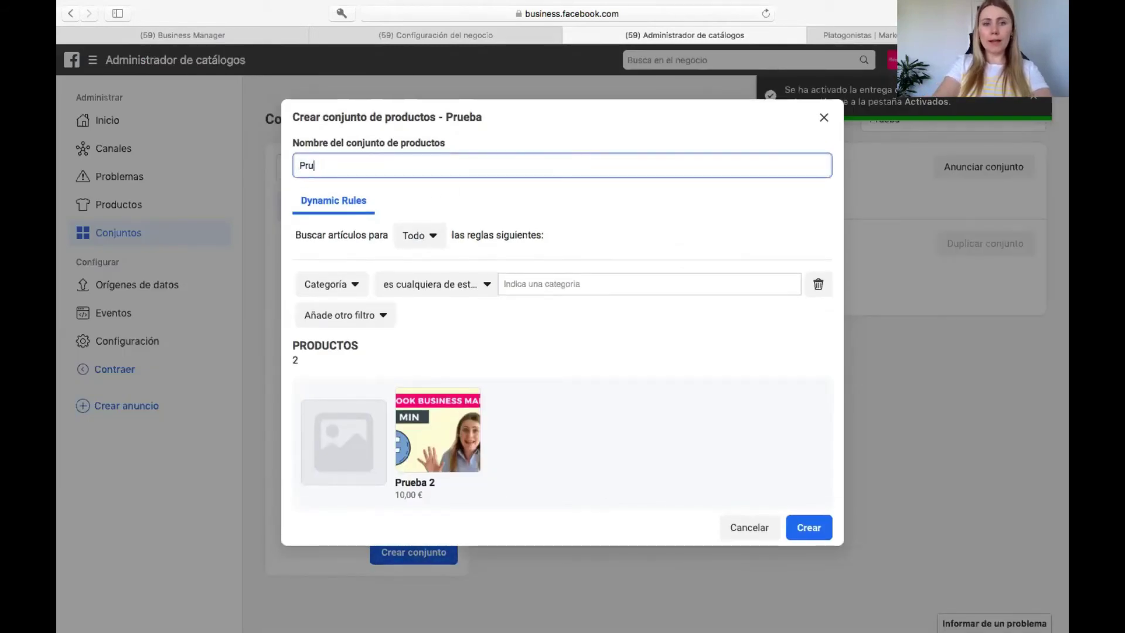
pyautogui.press('BackSpace')
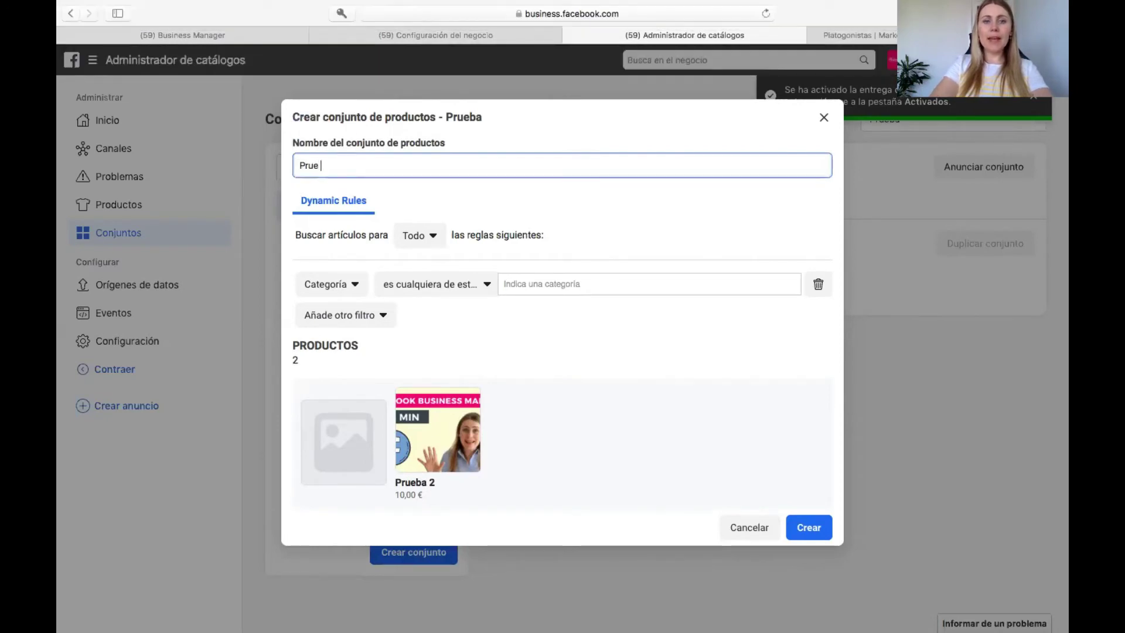
pyautogui.press('BackSpace')
pyautogui.press('BackSpace')
pyautogui.write('ba')
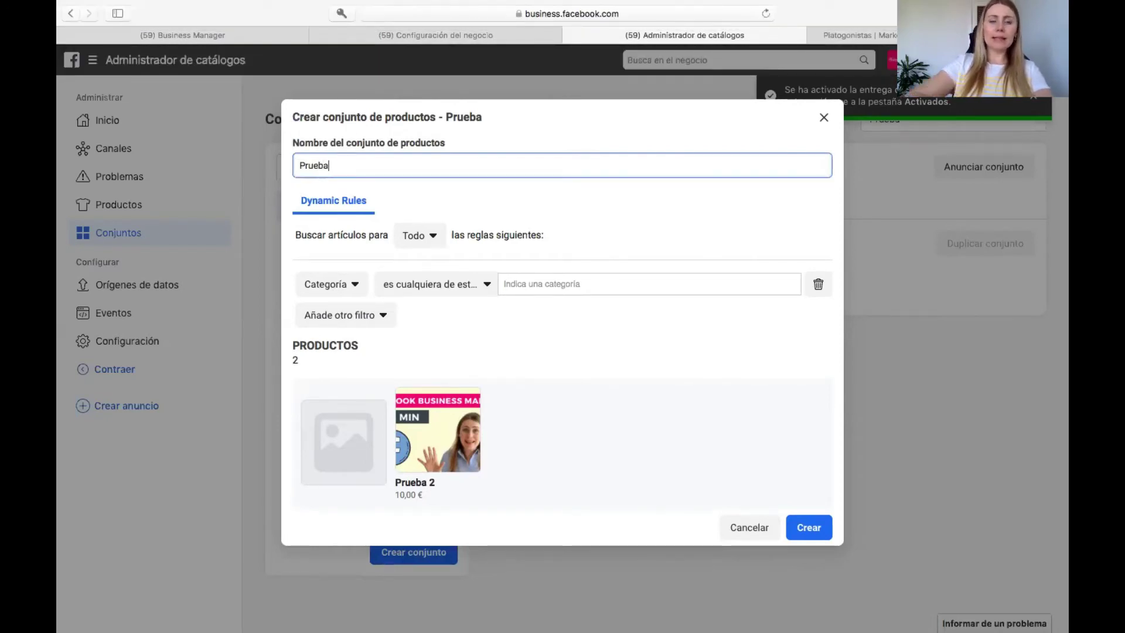
# Try to create the set matching "Al menos una" rule with the filter "Categoría comienza con", and close the set dialog.
pyautogui.click(534, 282)
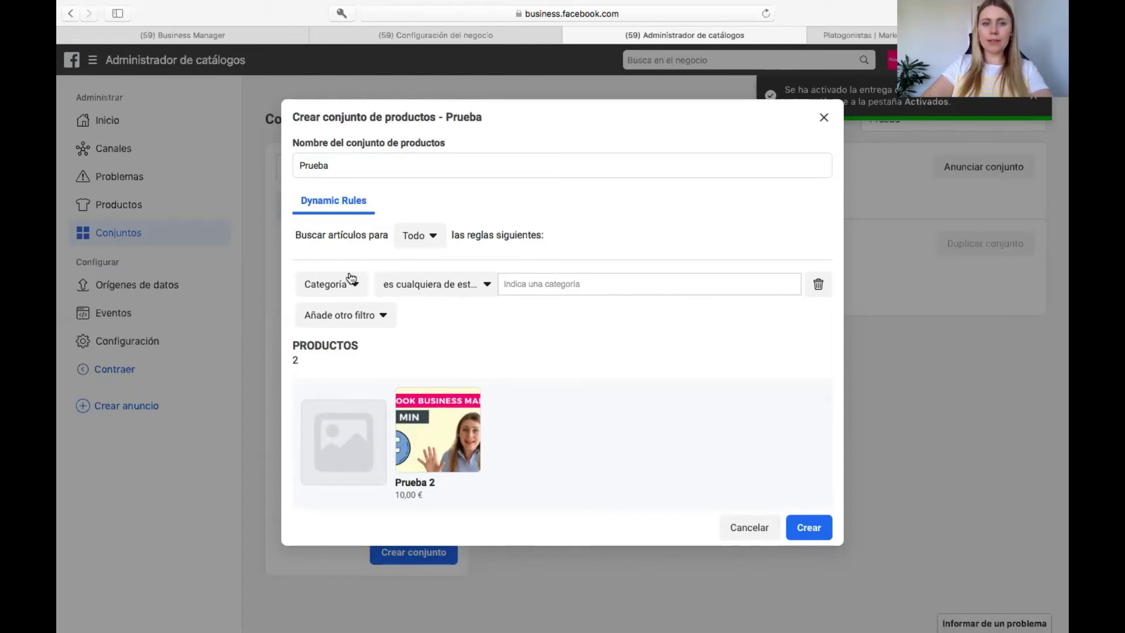
pyautogui.click(339, 287)
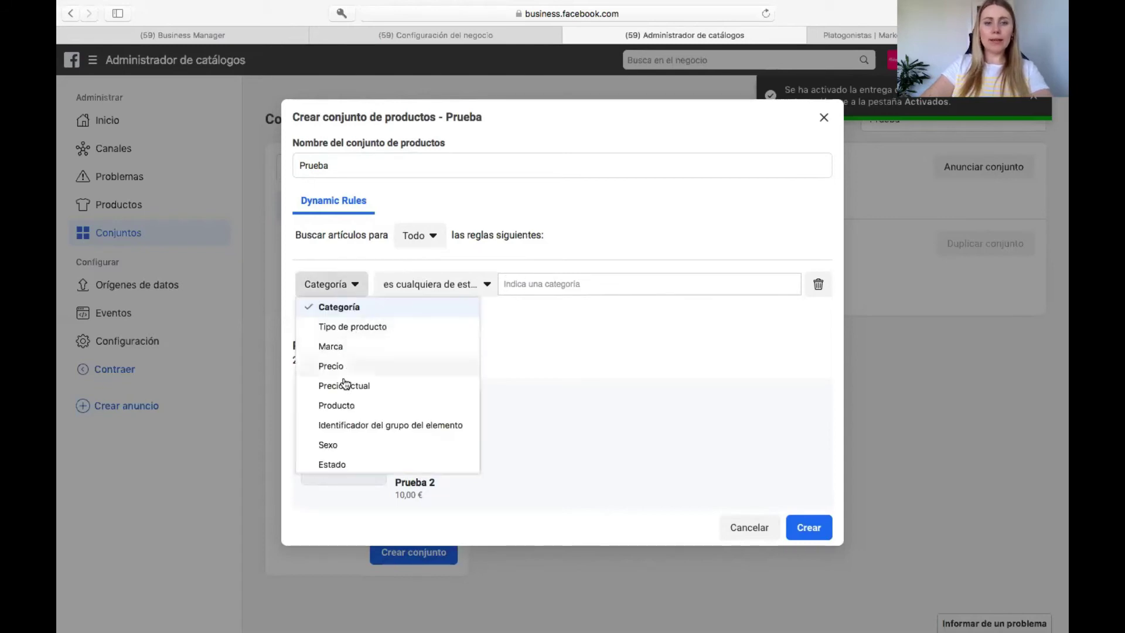
pyautogui.click(455, 287)
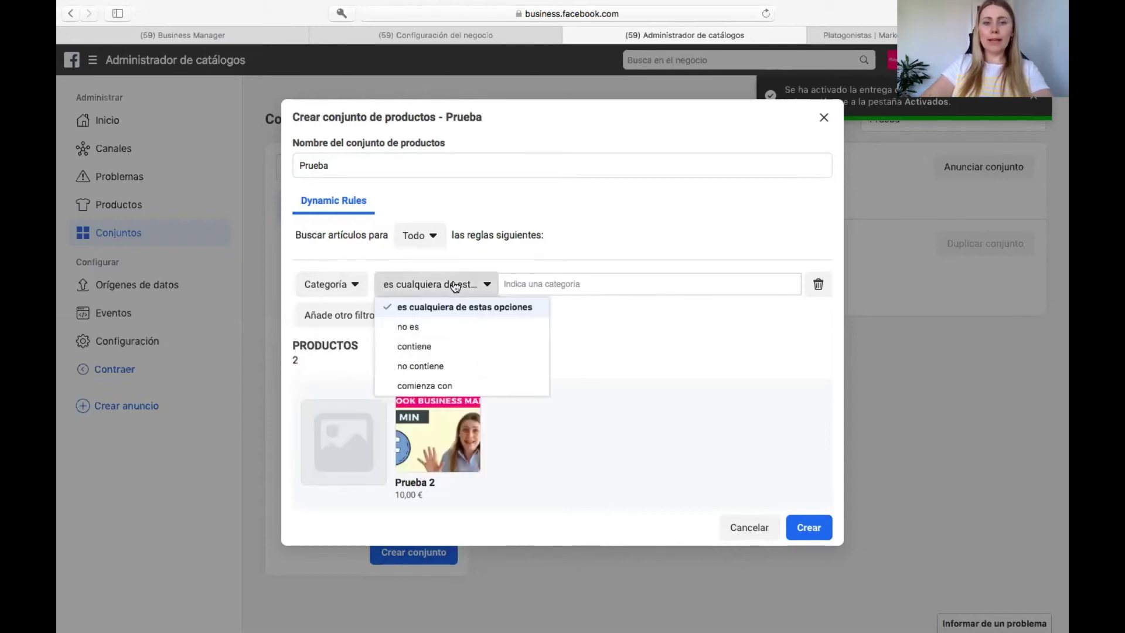
pyautogui.click(527, 306)
pyautogui.click(336, 285)
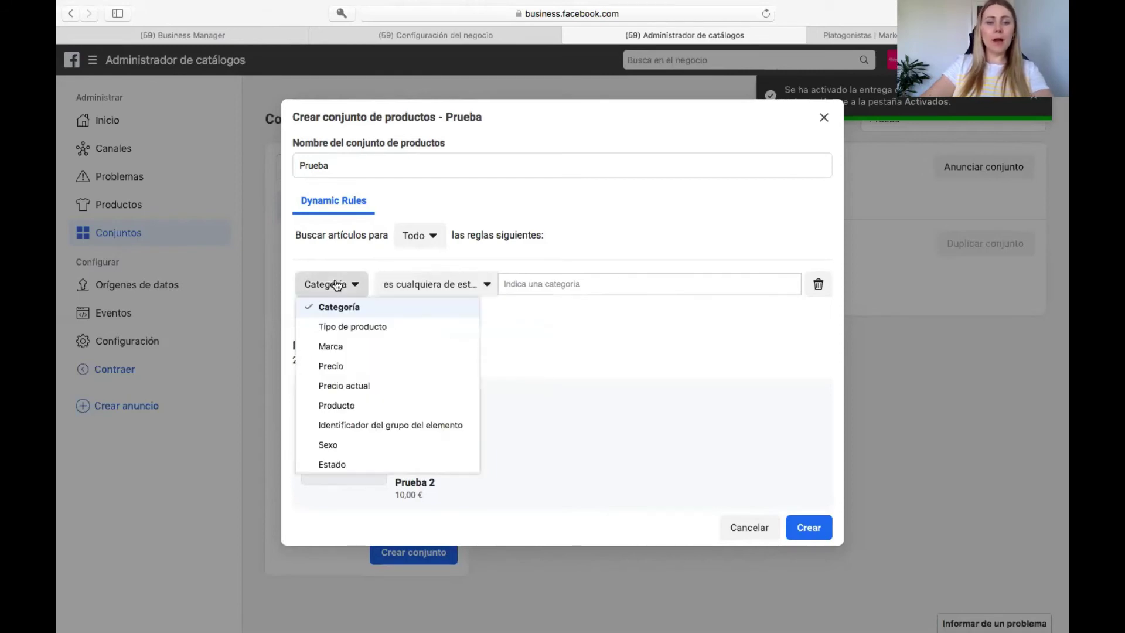
pyautogui.click(518, 365)
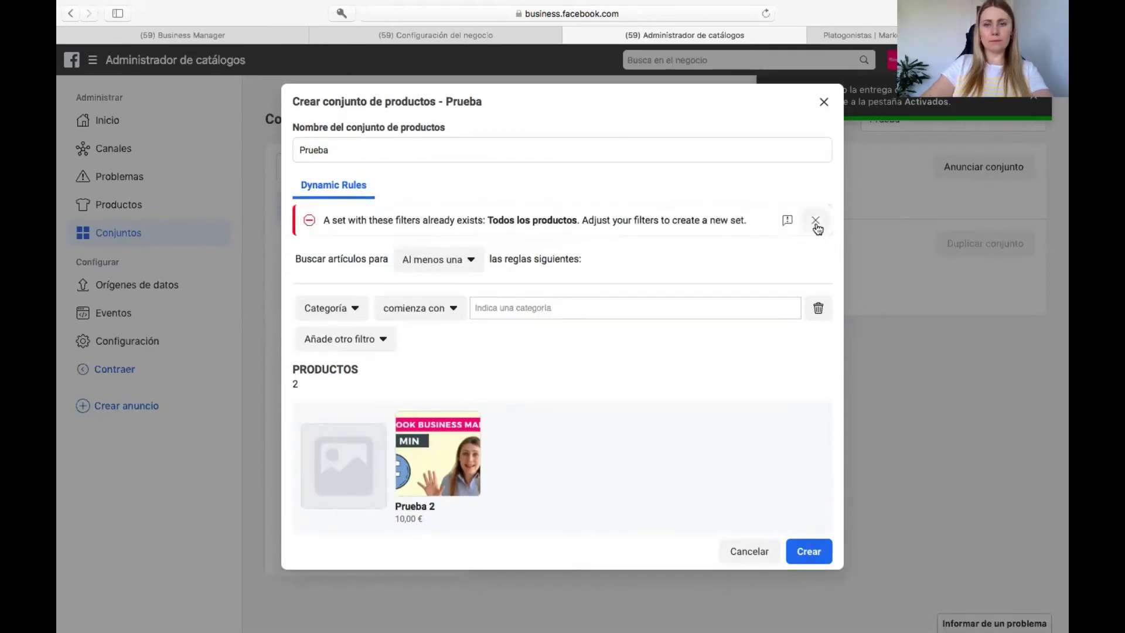
pyautogui.click(816, 224)
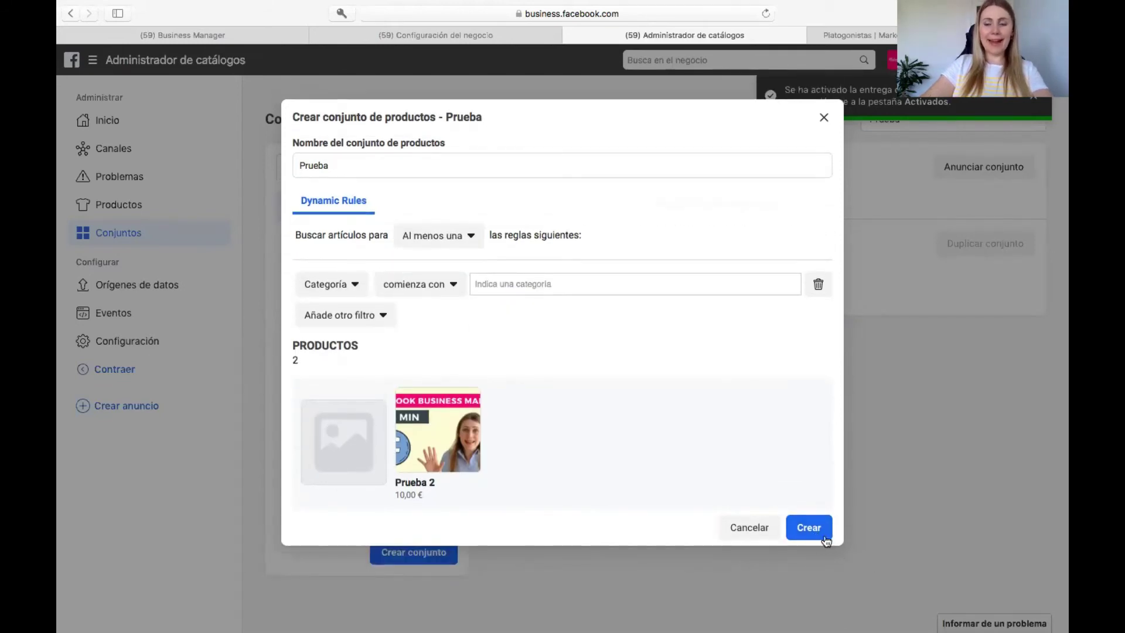
pyautogui.click(831, 115)
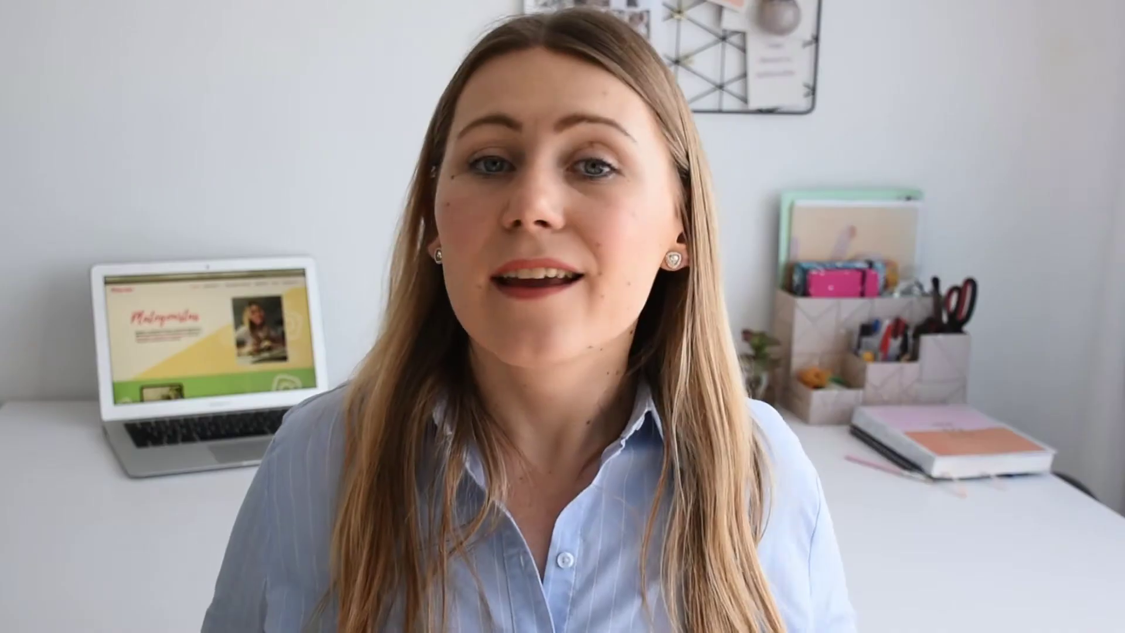